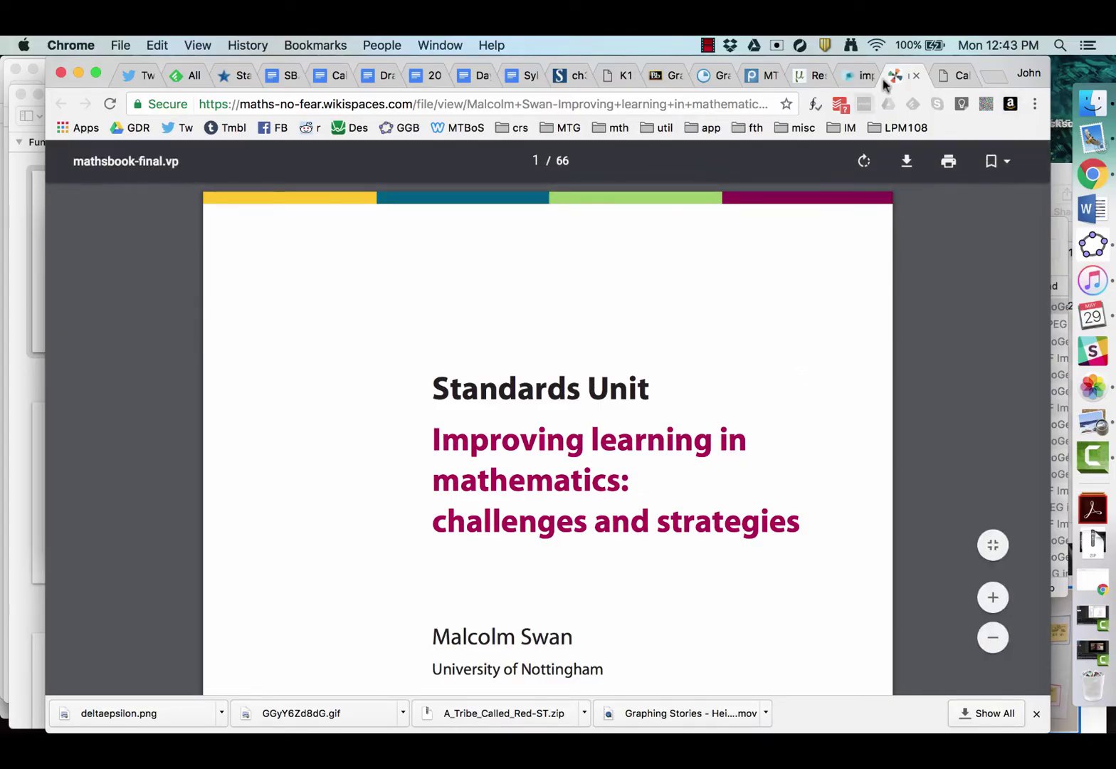
- Open a new Chrome tab and go to web.geogebra.org
click(991, 75)
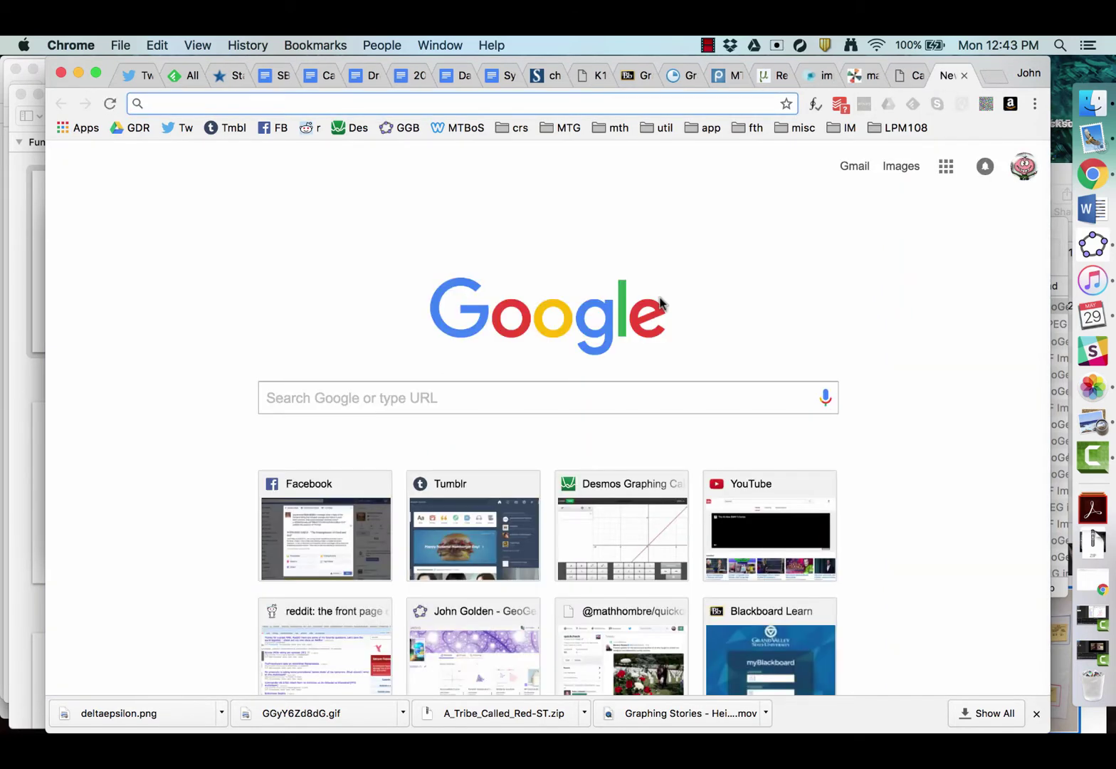
text(web)
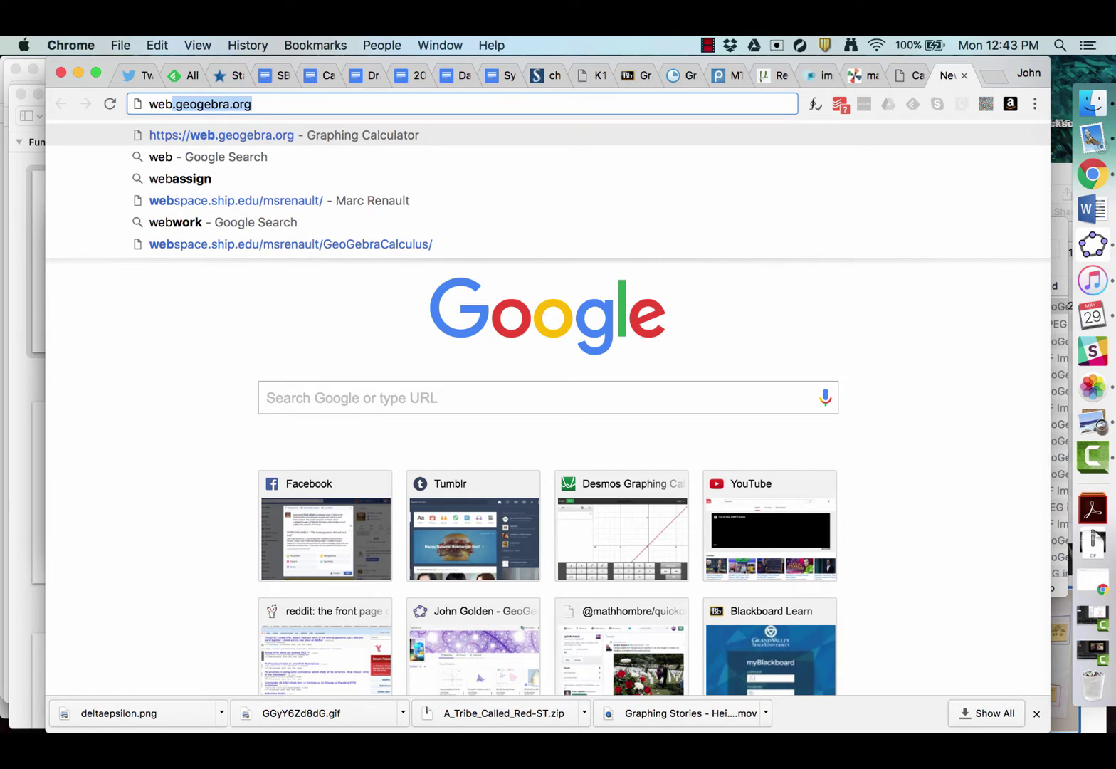
text(.geo)
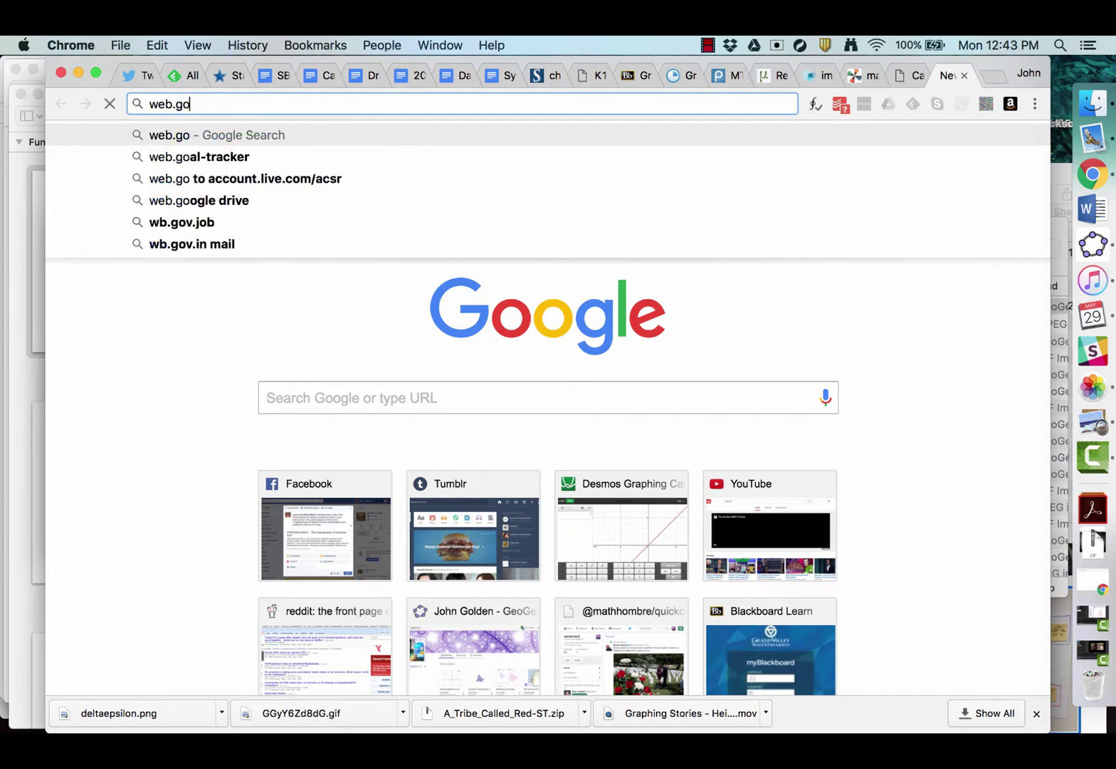
key(BackSpace)
text(e)
text(og)
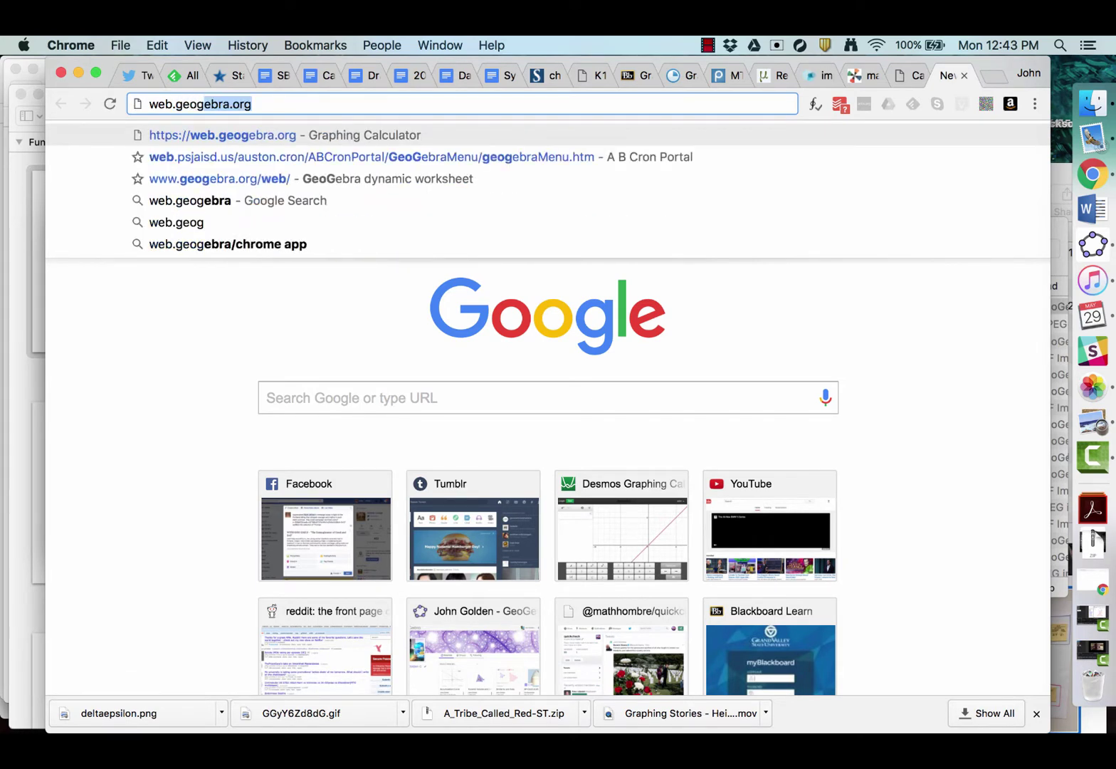
text(ebra.org)
key(Return)
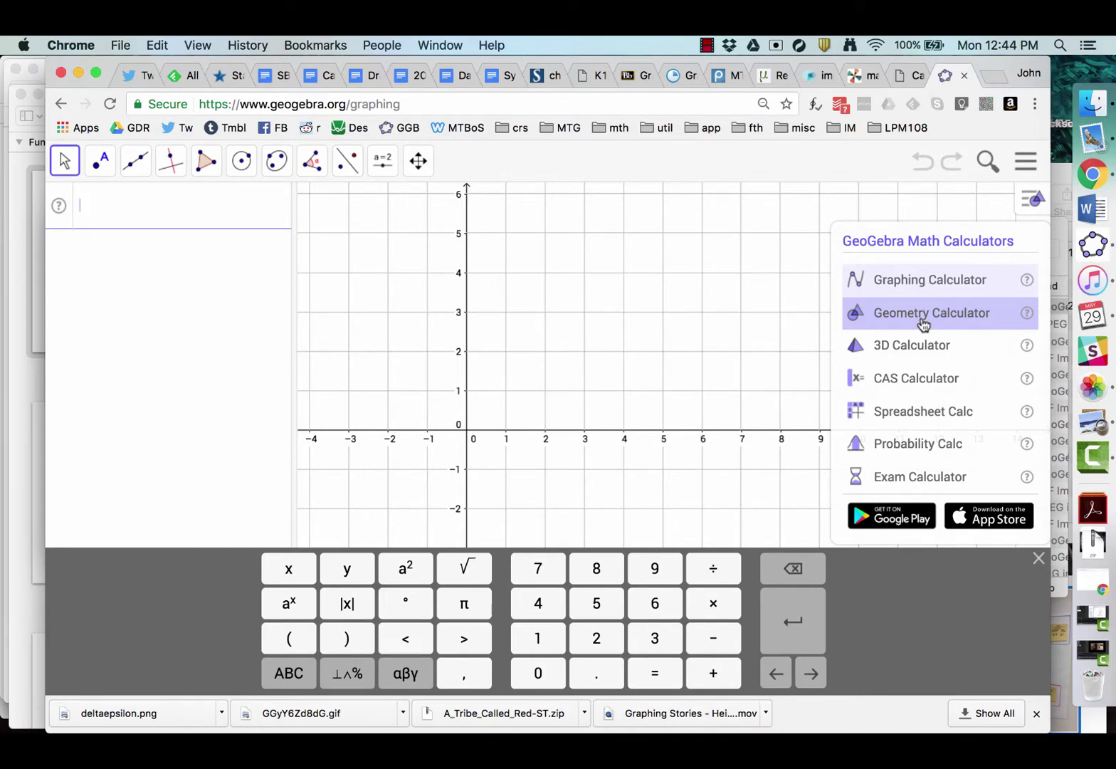
- Switch to the Geometry Calculator and show the Algebra view
click(921, 319)
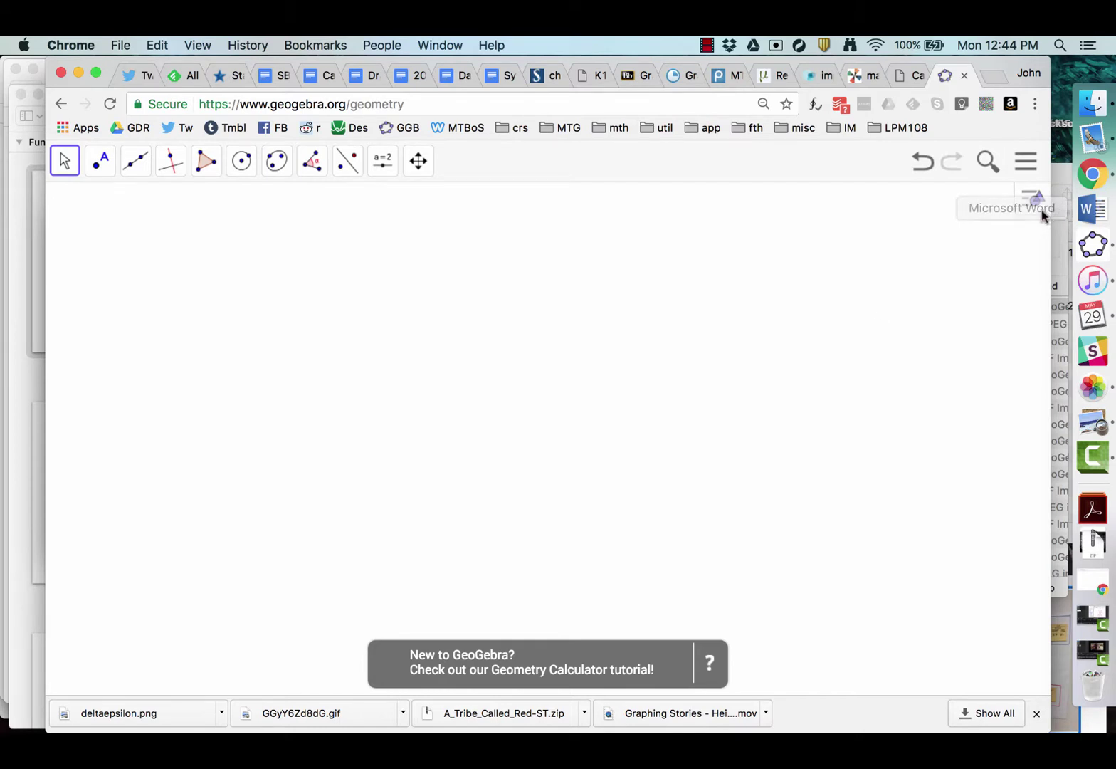
click(1037, 211)
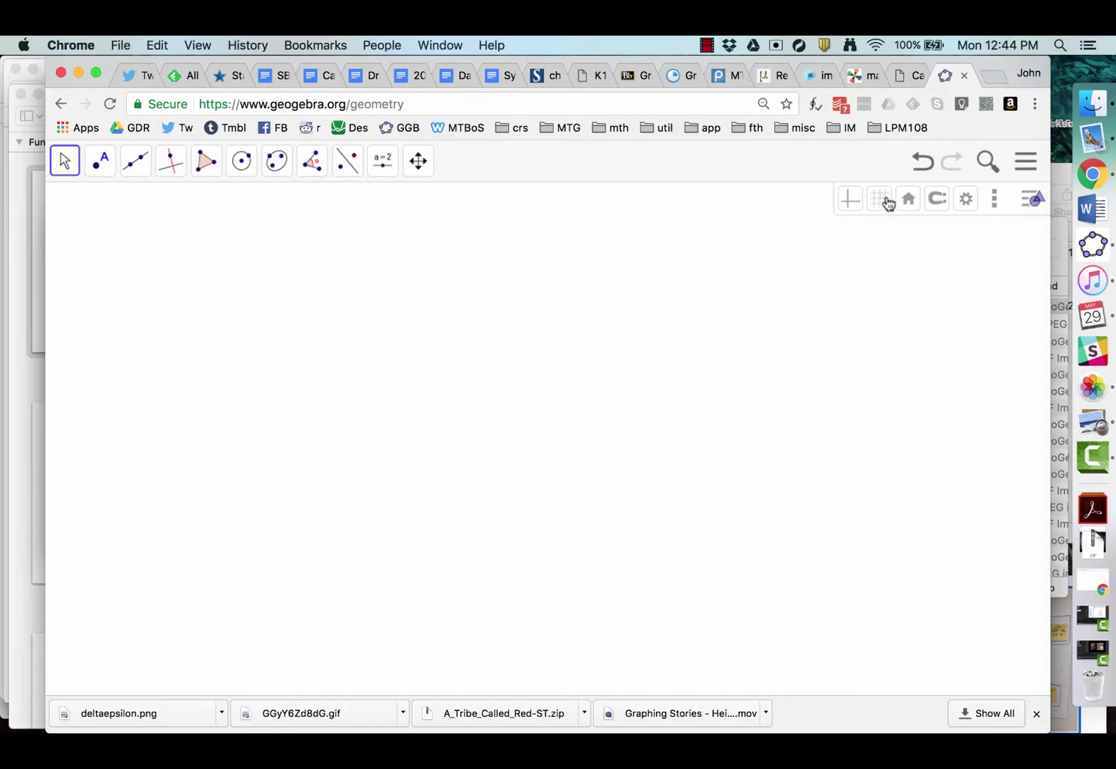
click(997, 202)
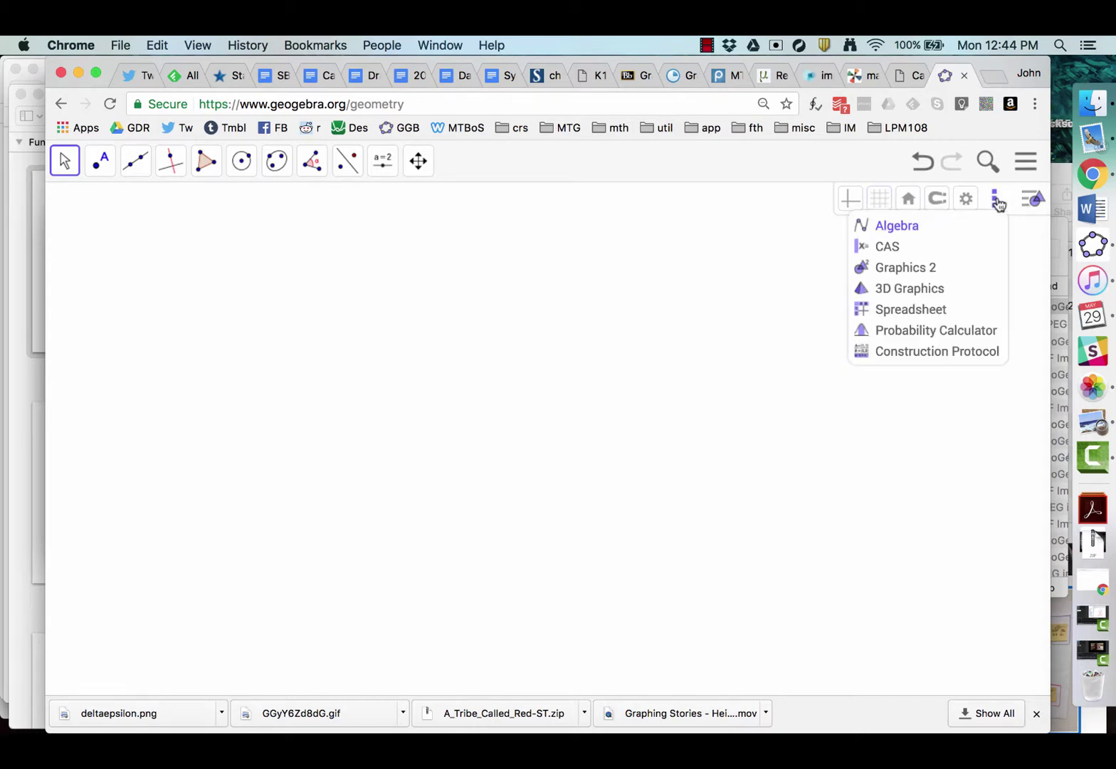
click(913, 227)
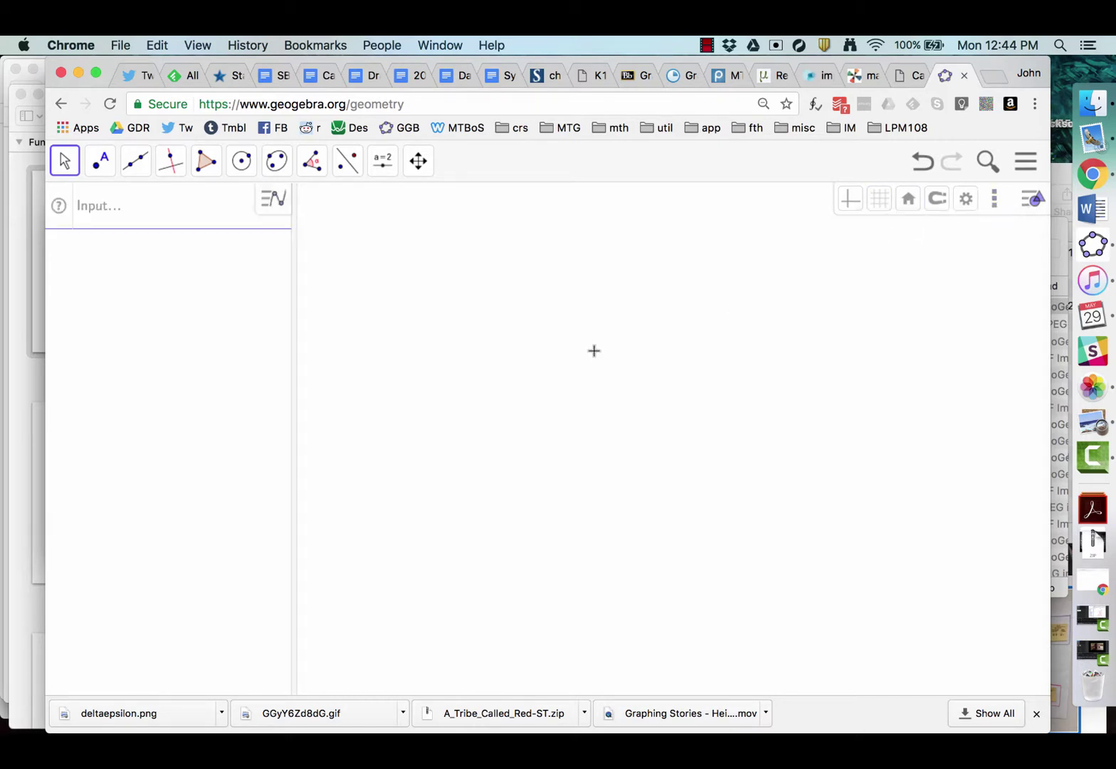
- Use a square grid, turn on numbered axes, and pan the origin toward the centre
click(885, 204)
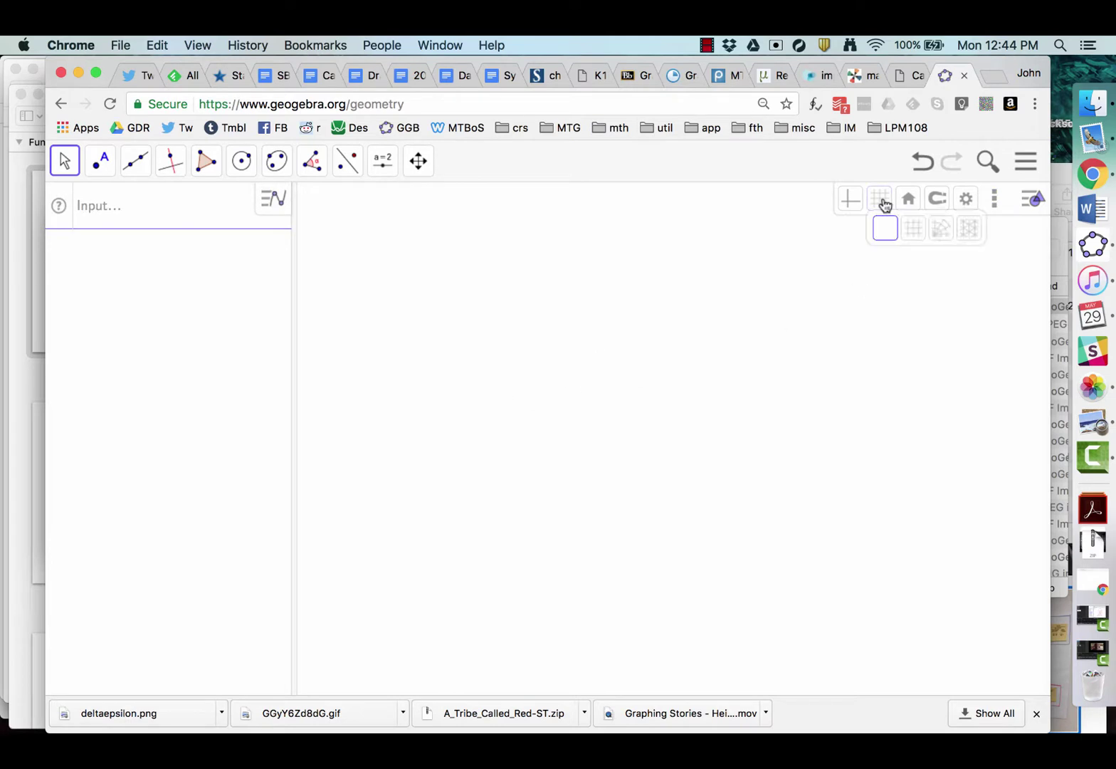
click(914, 229)
click(950, 232)
click(971, 229)
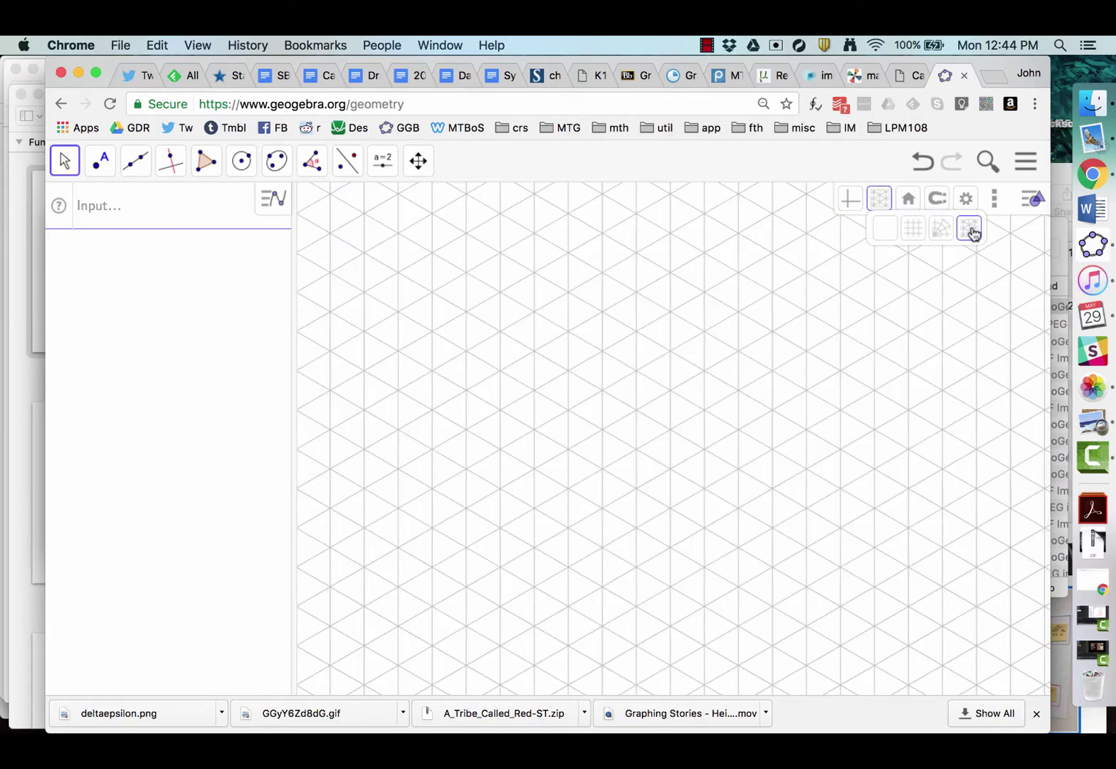
click(914, 231)
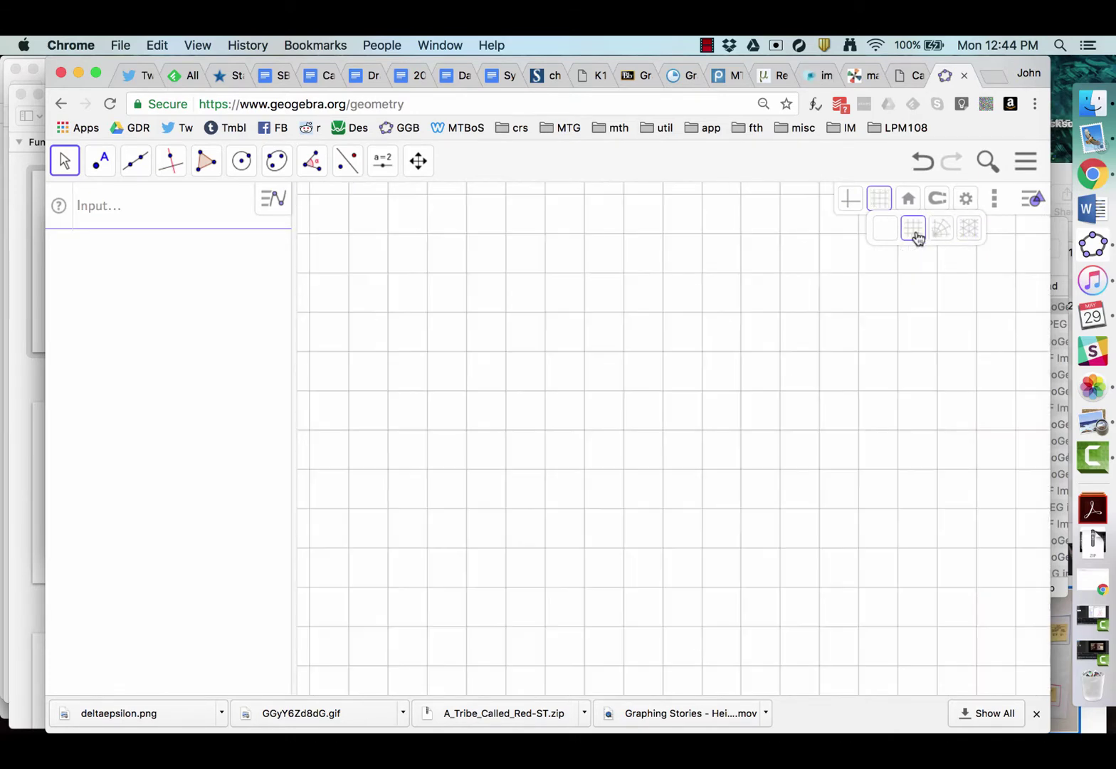
click(850, 202)
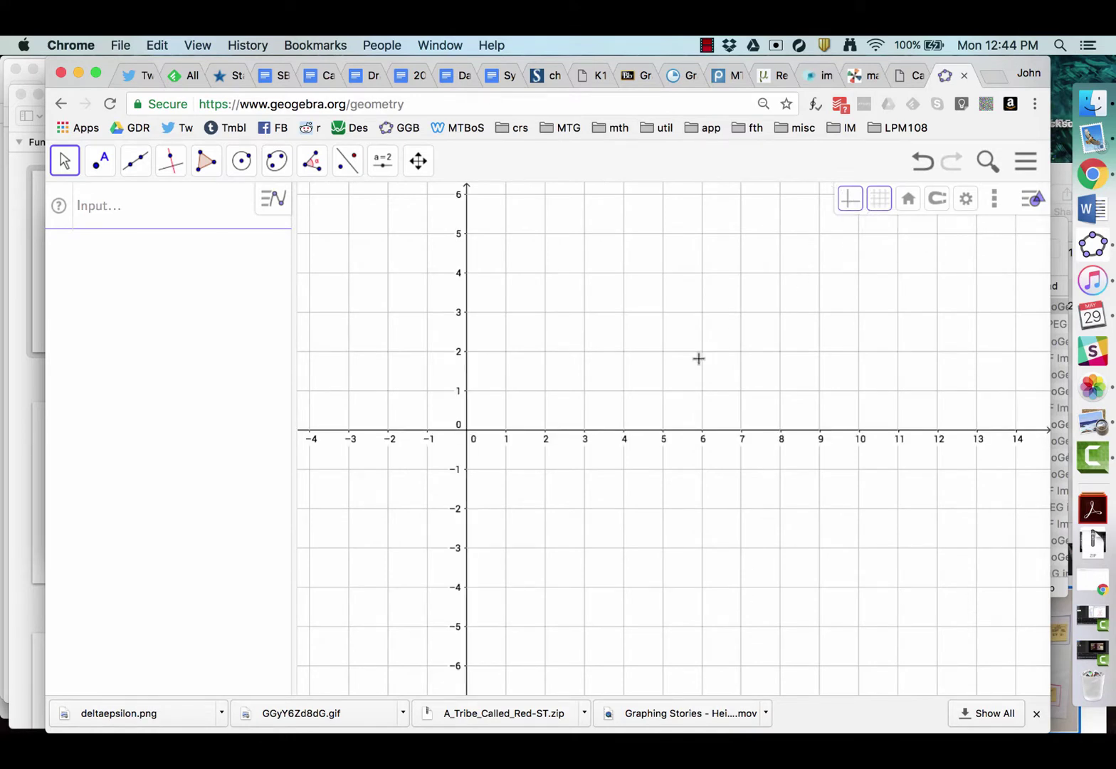
drag(580, 343, 640, 373)
drag(539, 374, 735, 400)
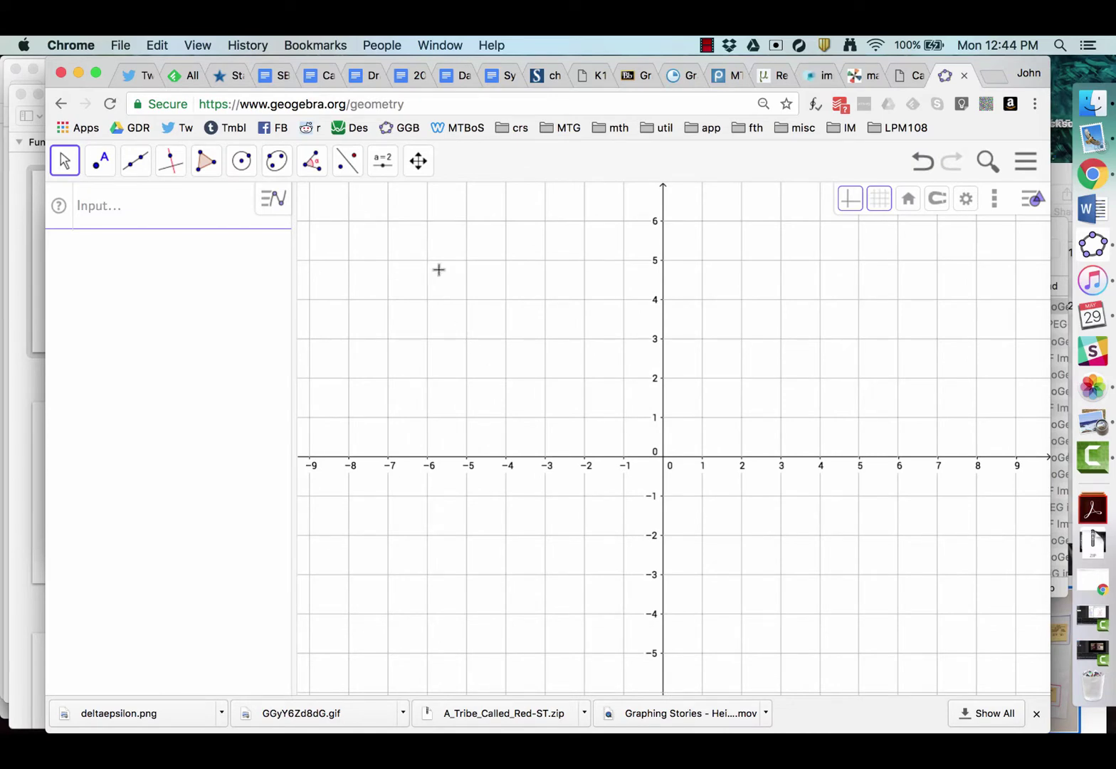
- Enter the parabola f(x) = 5 − (x − 3)² in the Input bar
click(182, 213)
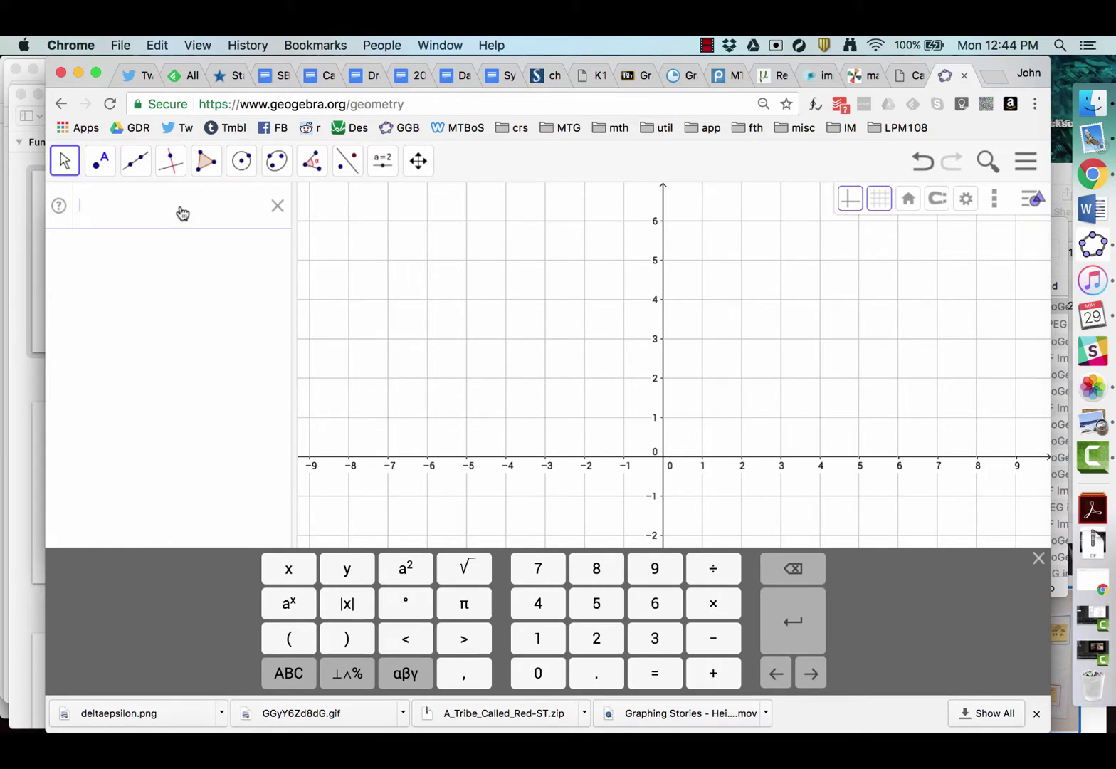
text(f(x) =)
text(5)
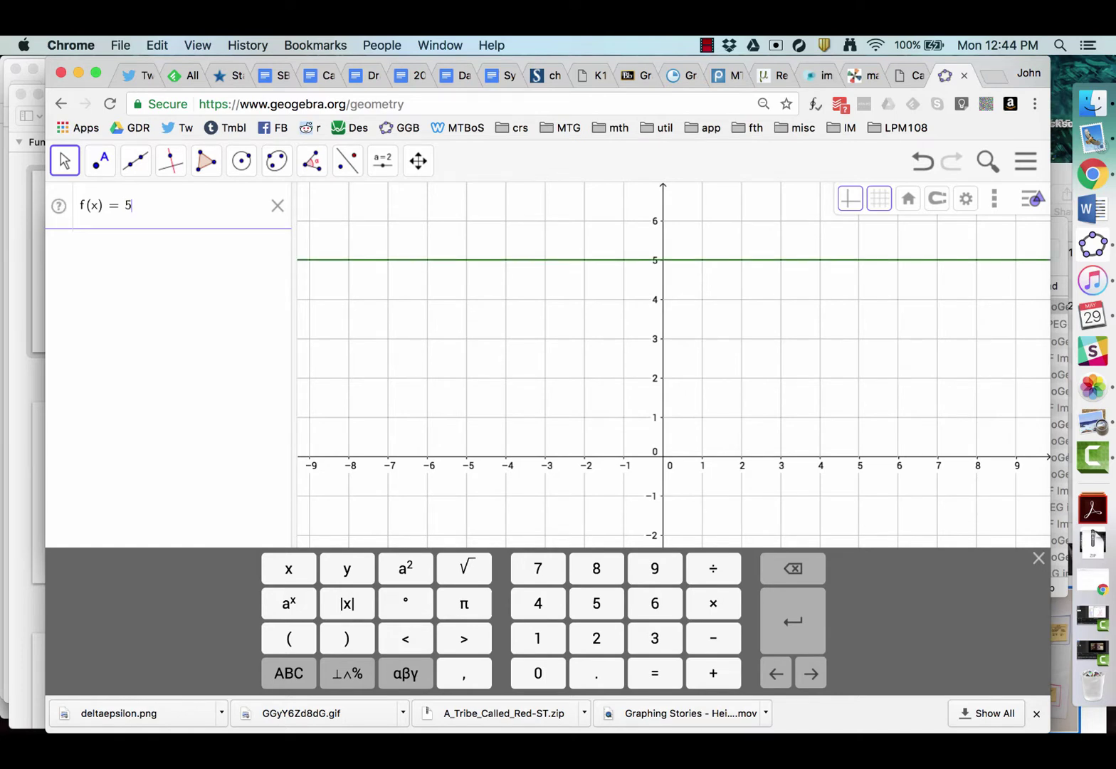
text(-)
text((x-)
text(3)
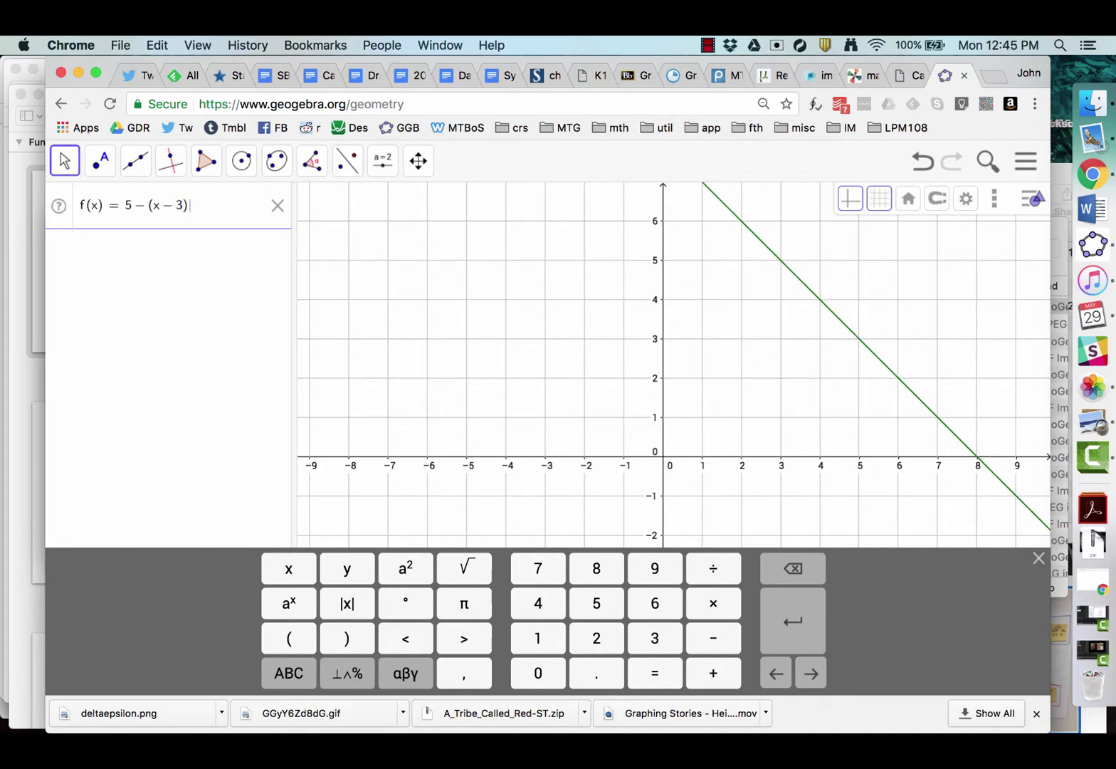
text(^2)
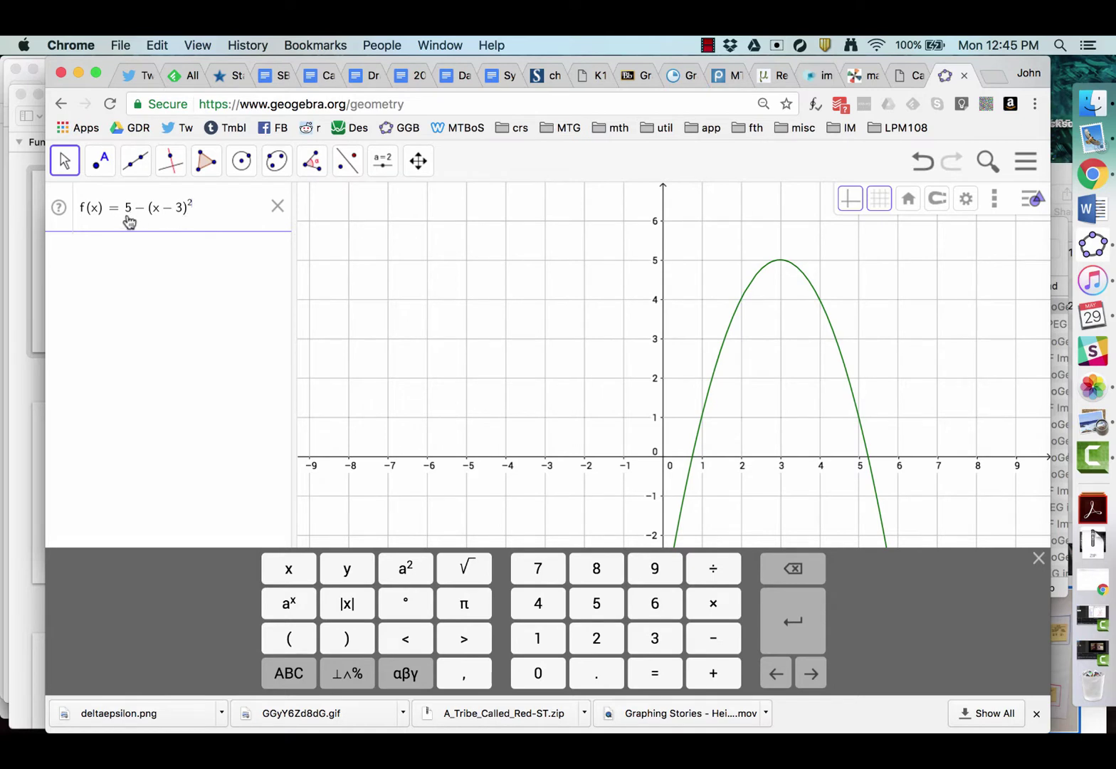
- Create point A = (3, 5) at the parabola's peak
click(137, 261)
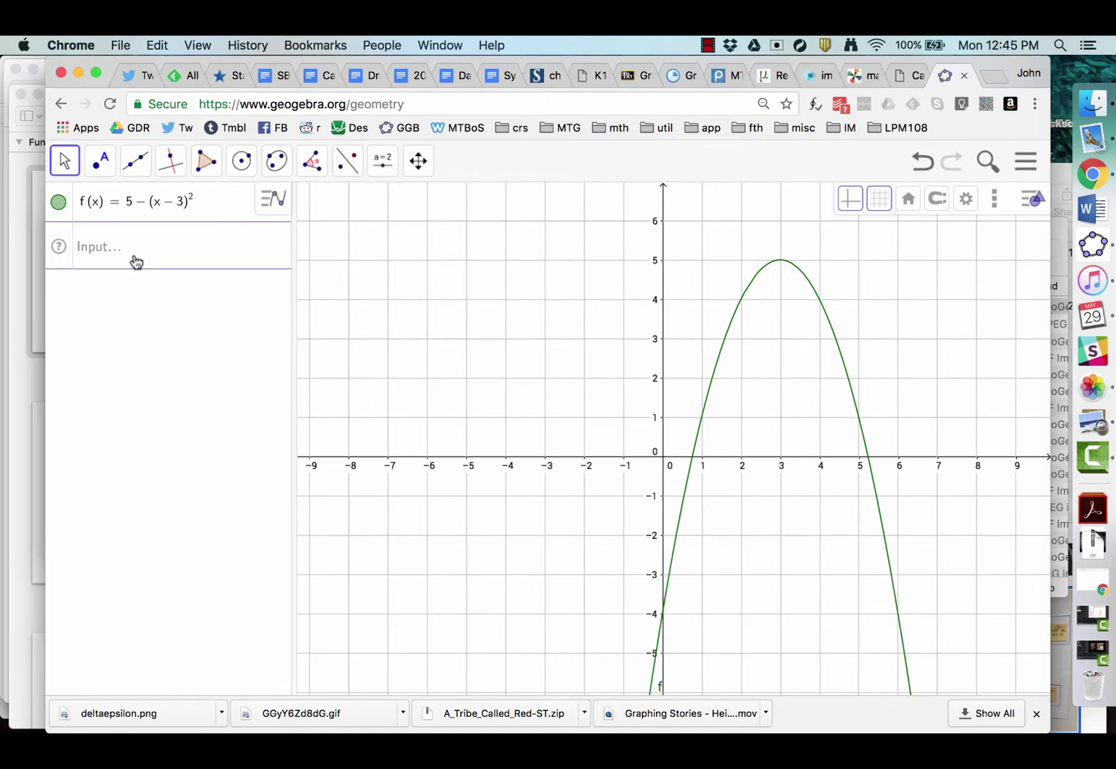
click(139, 246)
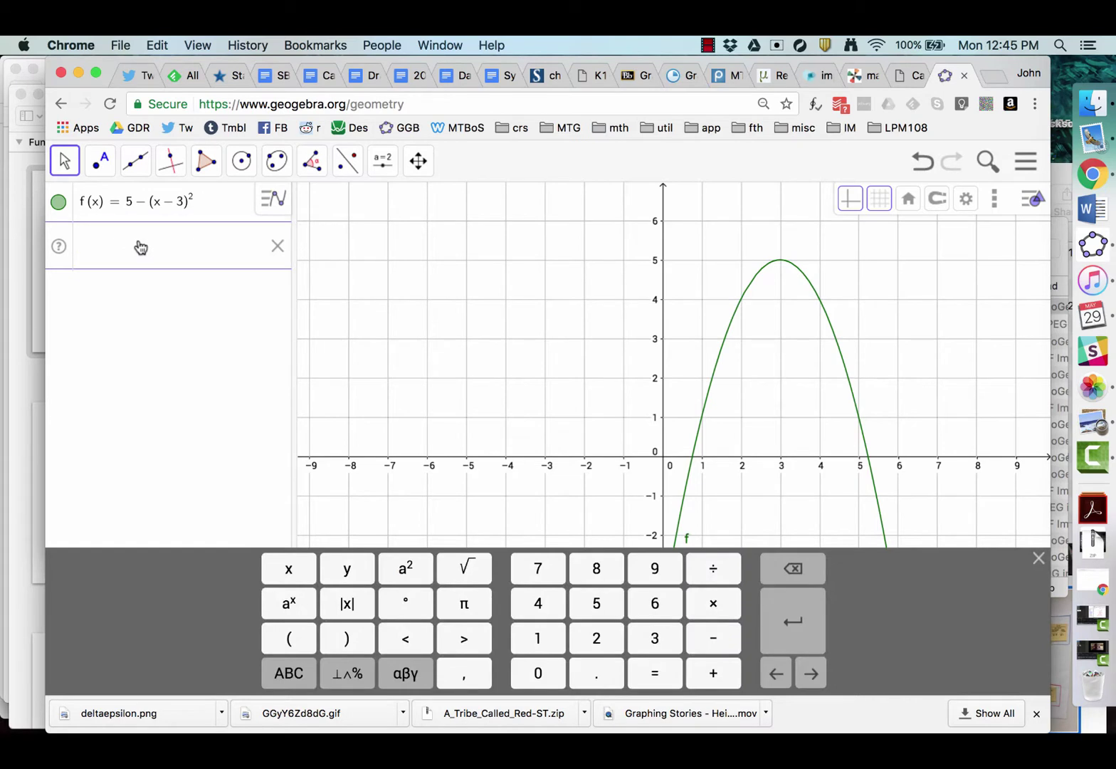
text((3, 5)
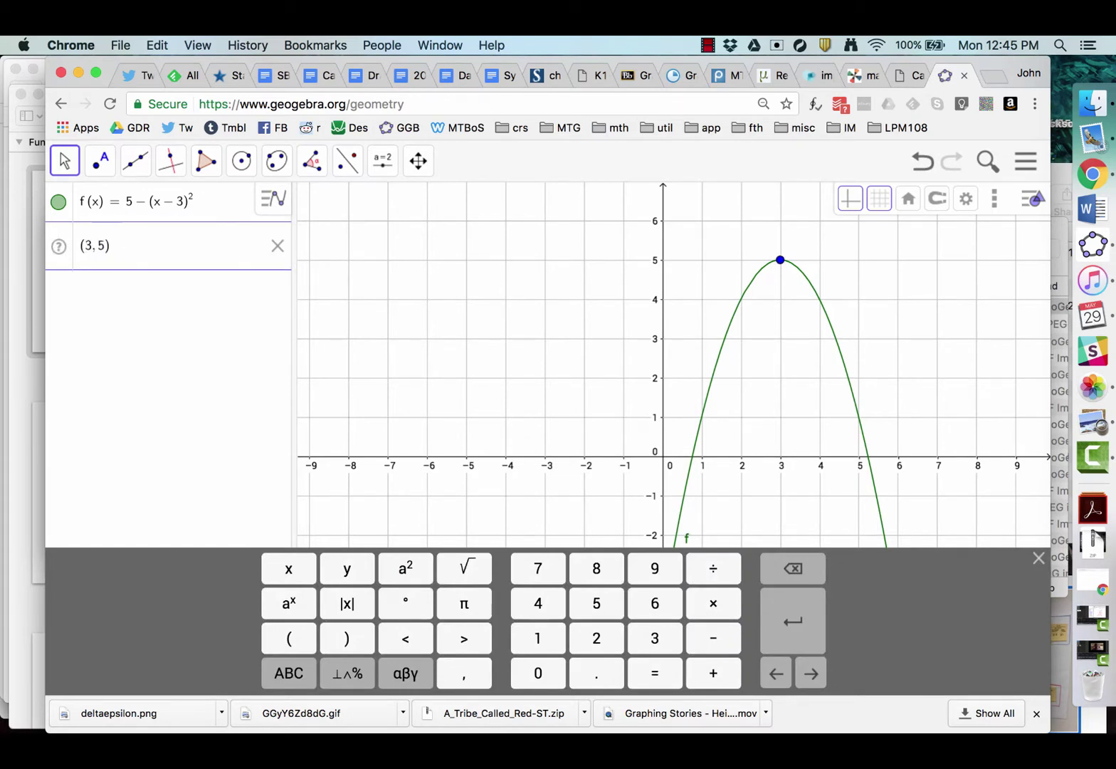
key(Return)
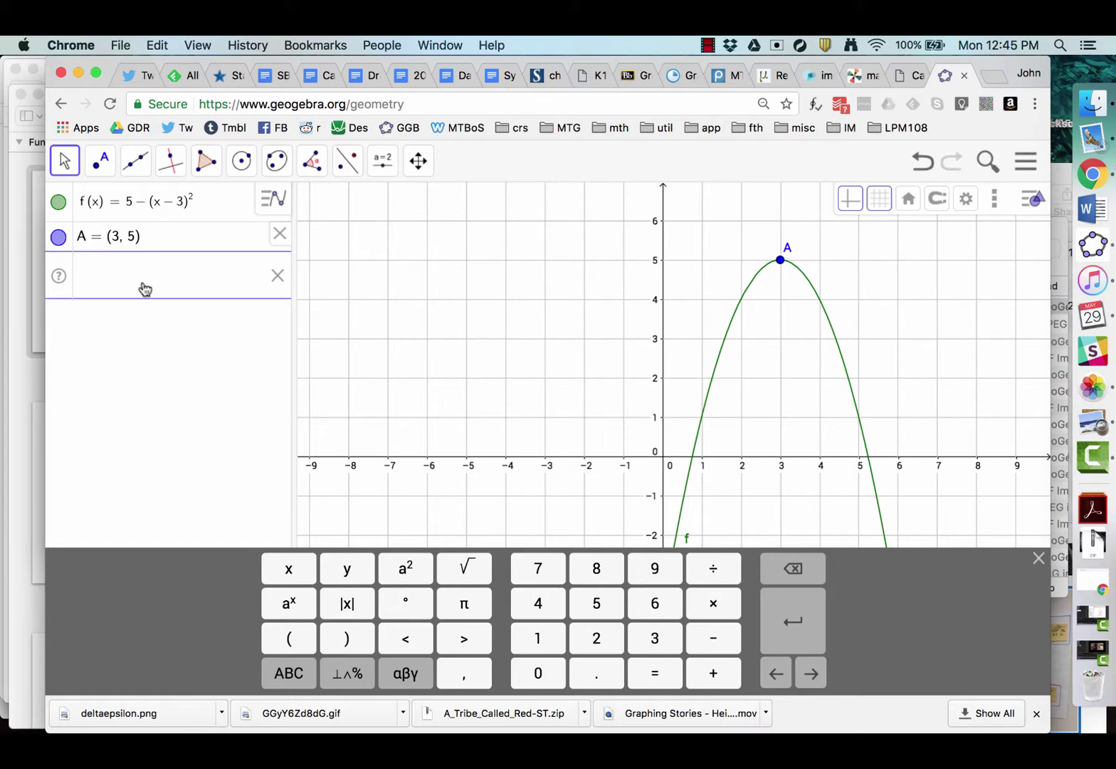
- Place point B on the parabola, label it with its coordinates, and slide it along the curve
click(99, 165)
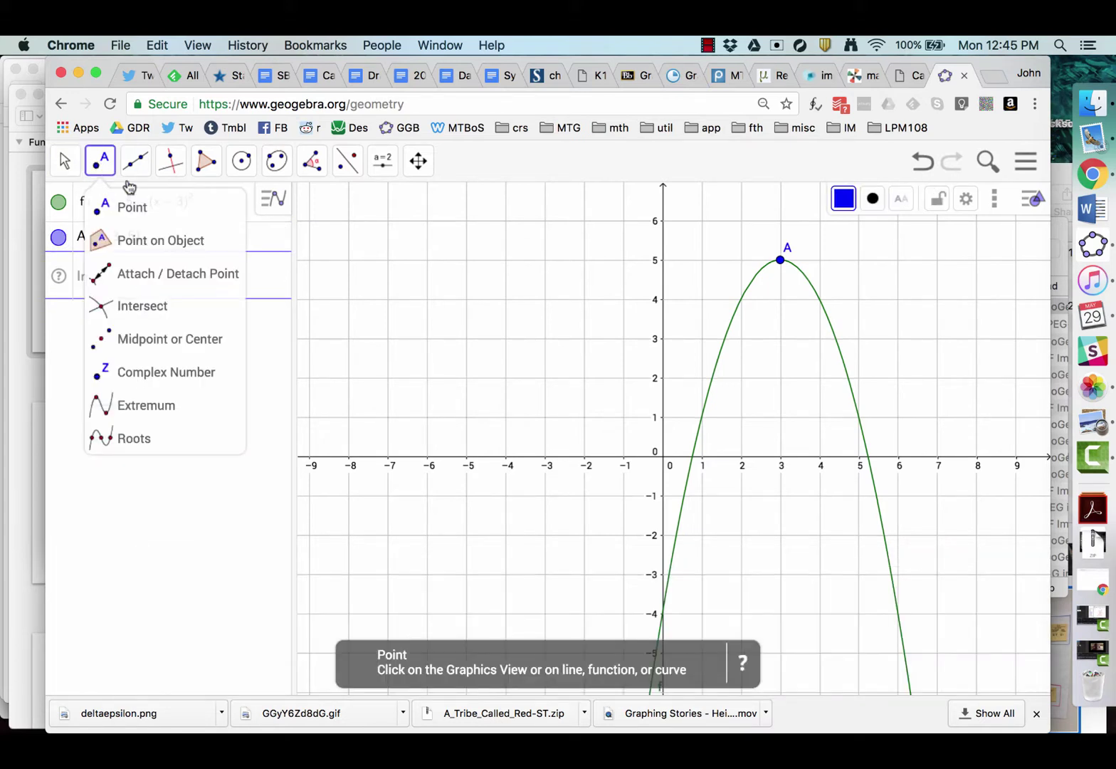
click(214, 219)
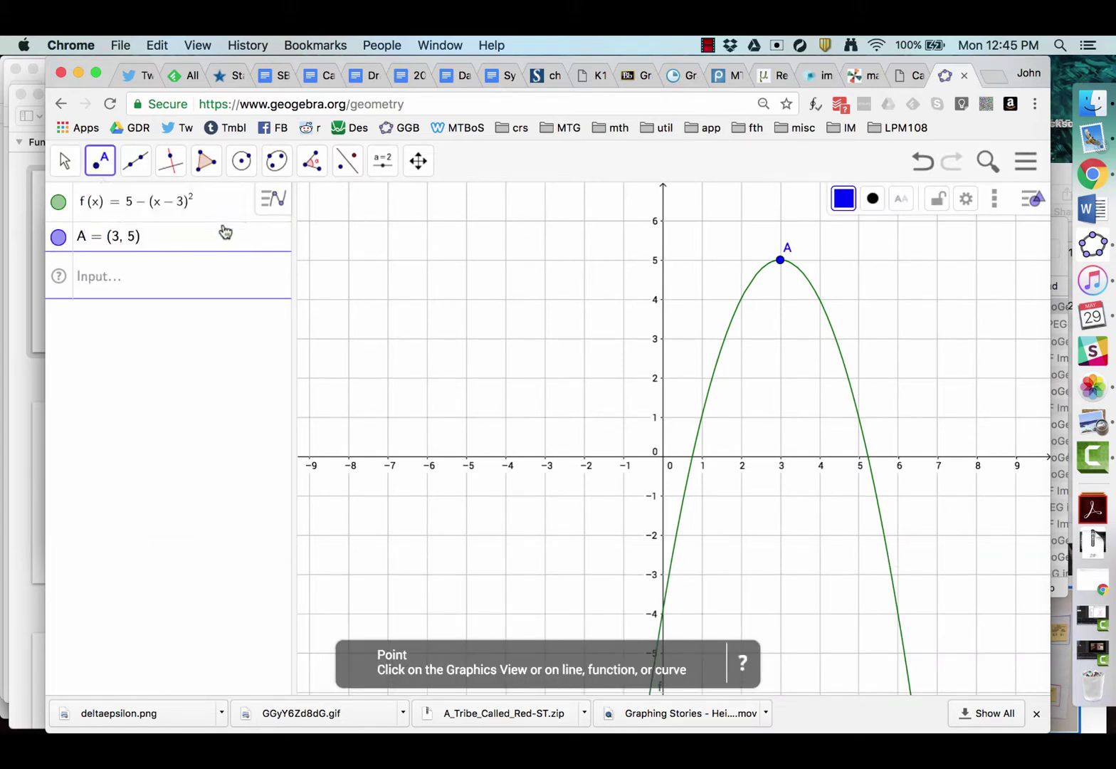
click(715, 365)
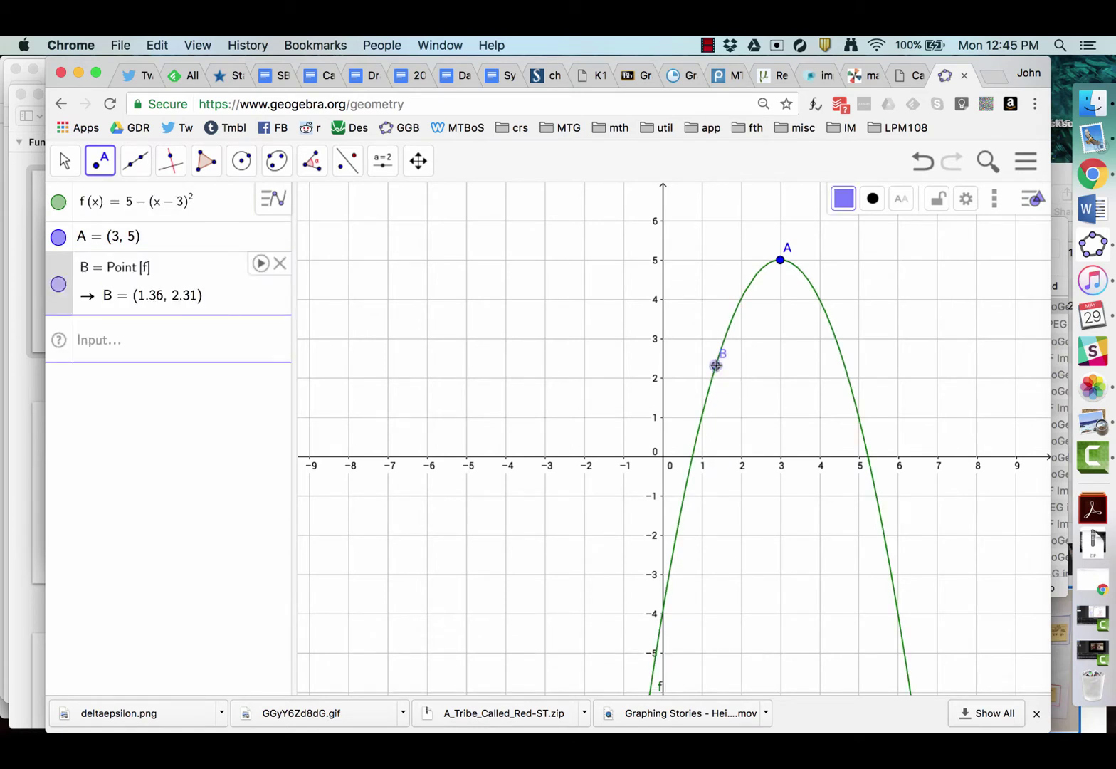
click(902, 202)
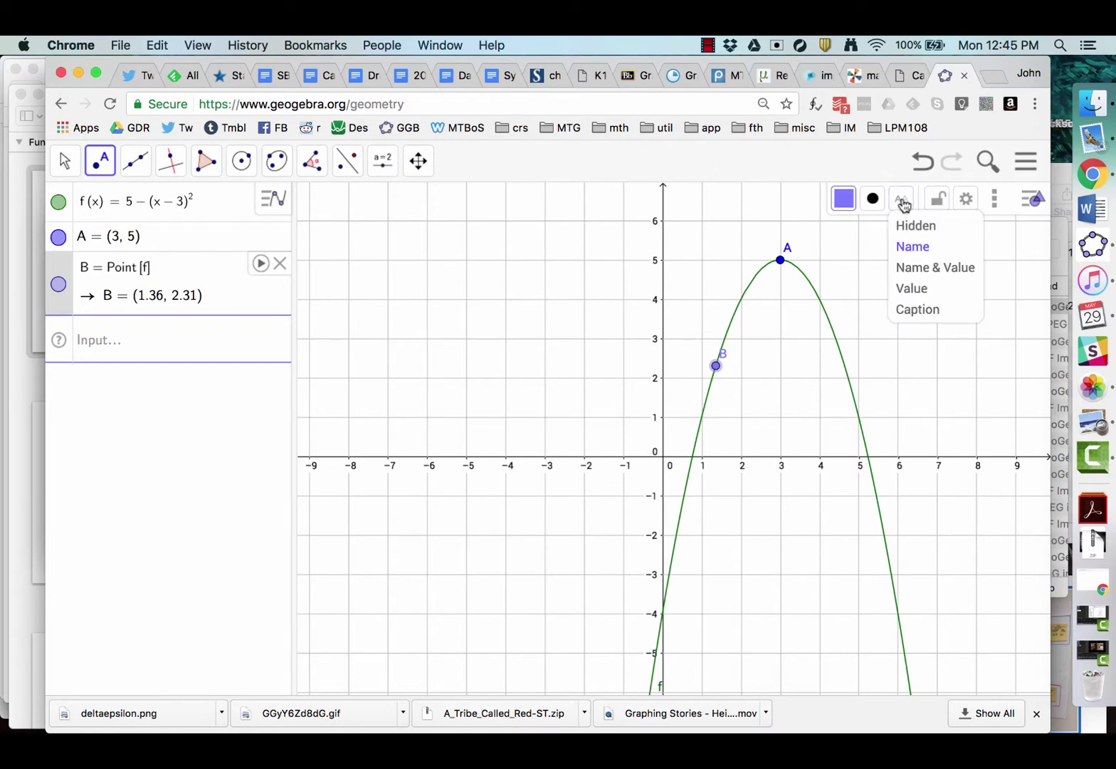
click(915, 289)
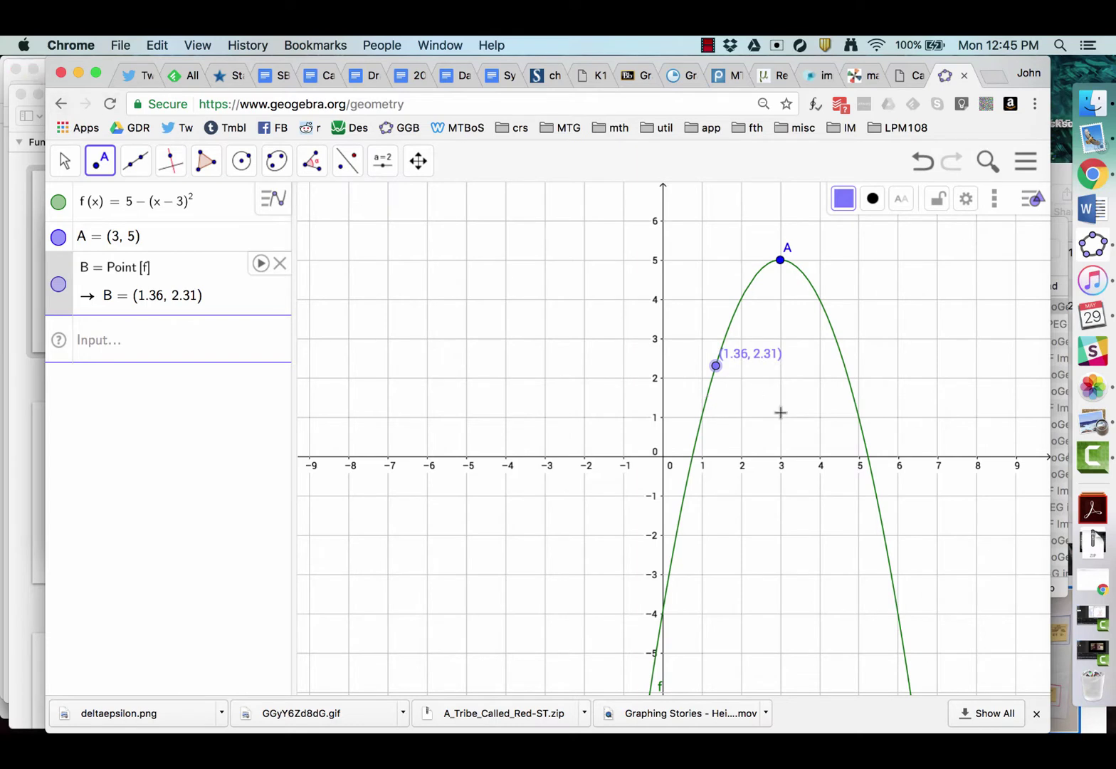
mouse_move(715, 368)
mouse_down()
mouse_move(740, 305)
mouse_move(804, 300)
mouse_move(872, 393)
mouse_move(787, 286)
mouse_move(743, 301)
mouse_move(734, 363)
mouse_up()
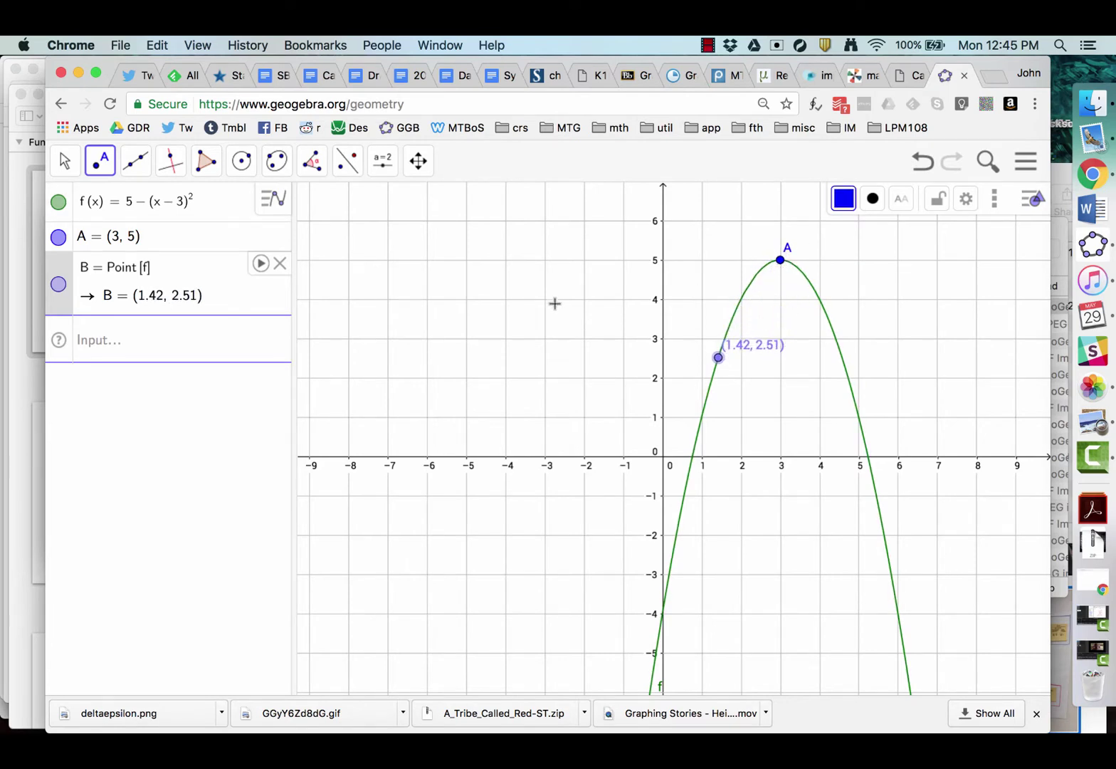
click(192, 351)
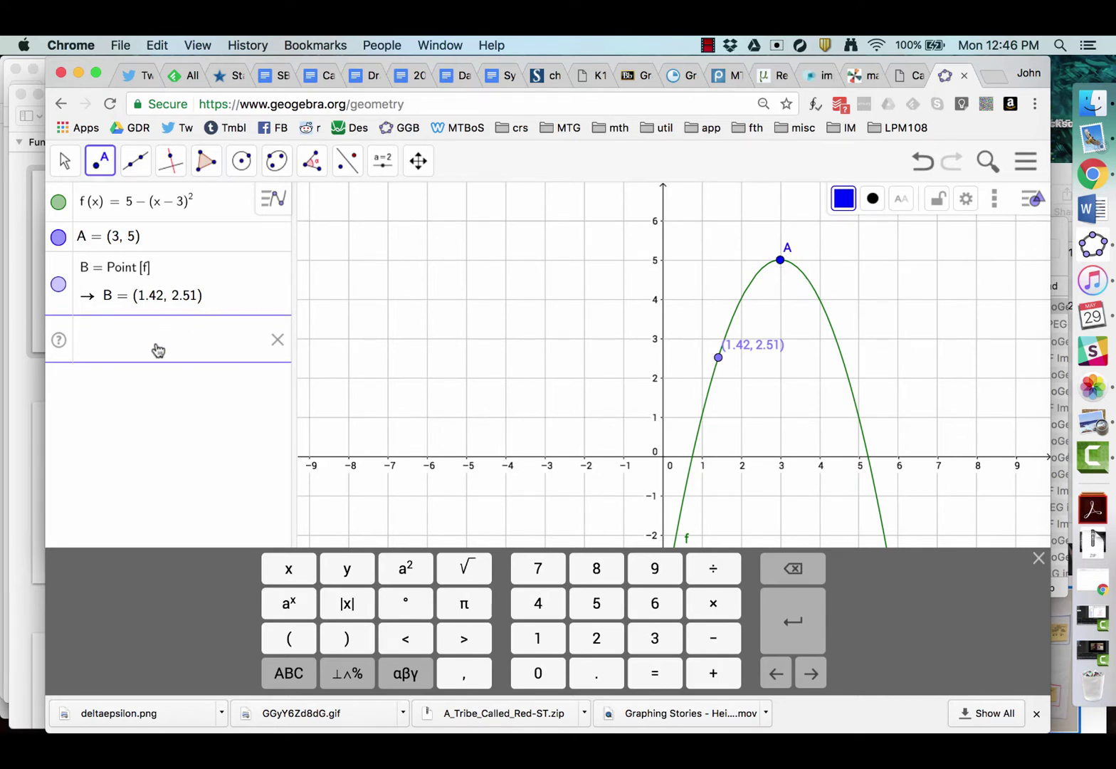
- Enter f'(x) to graph the derivative line −2x + 6
text(f'()
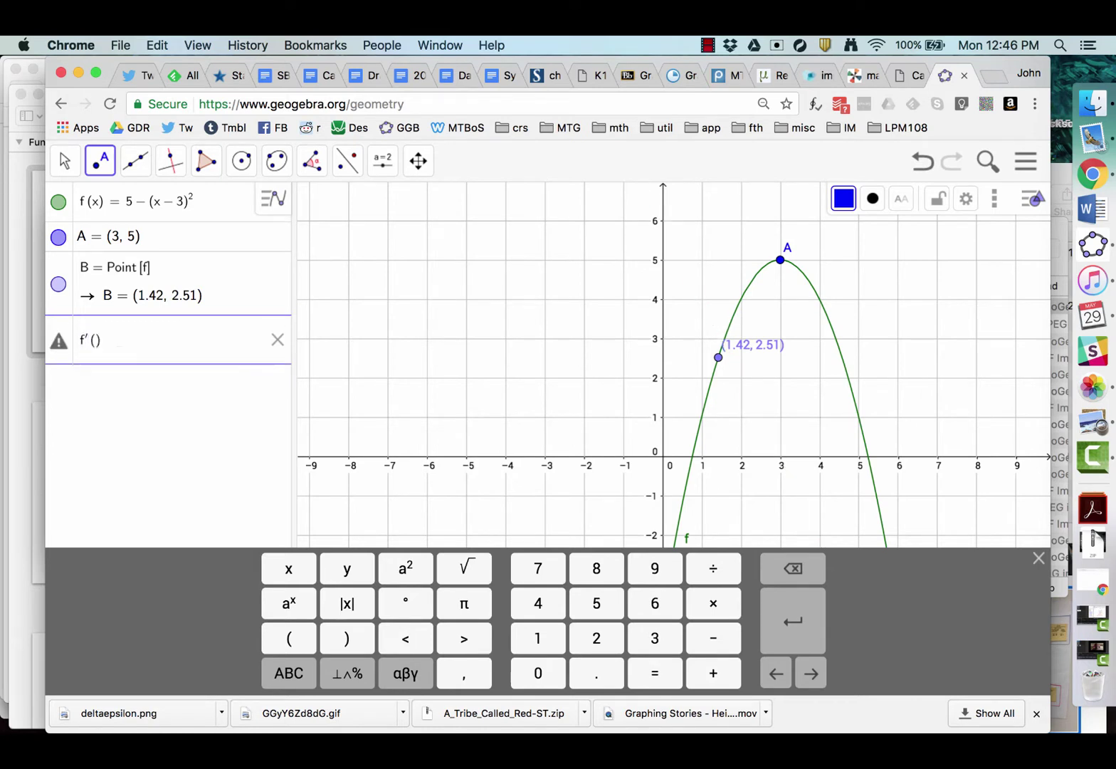
text(x)
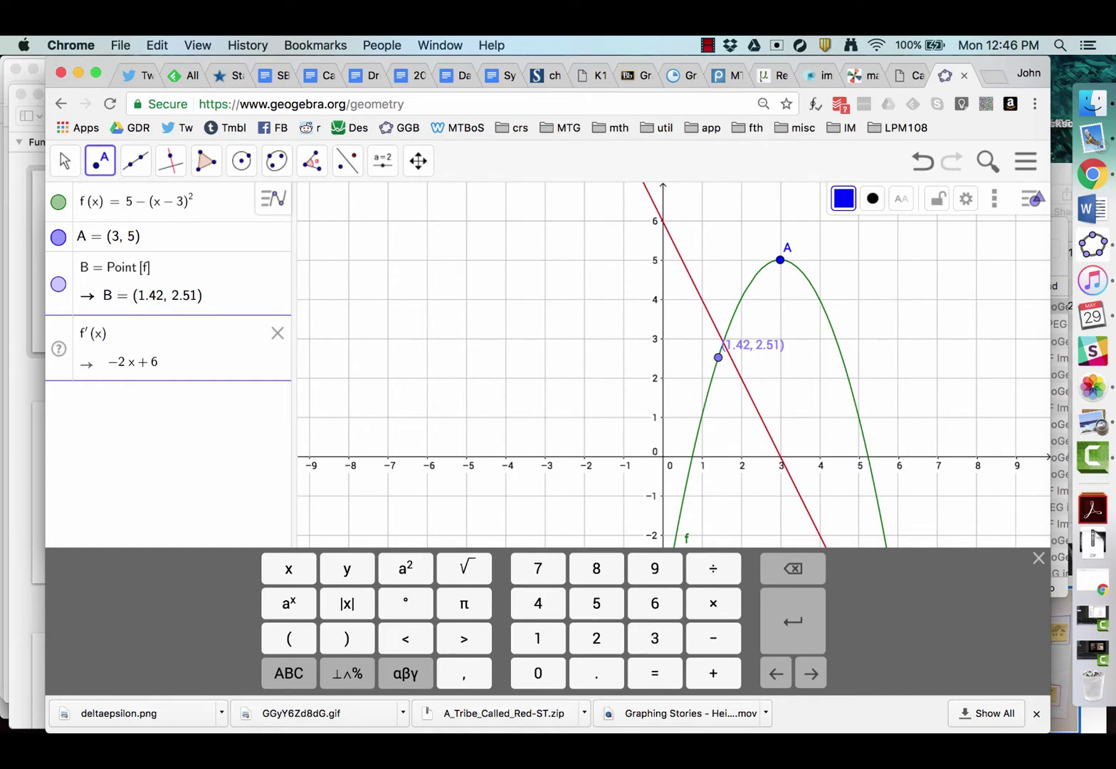
key(Return)
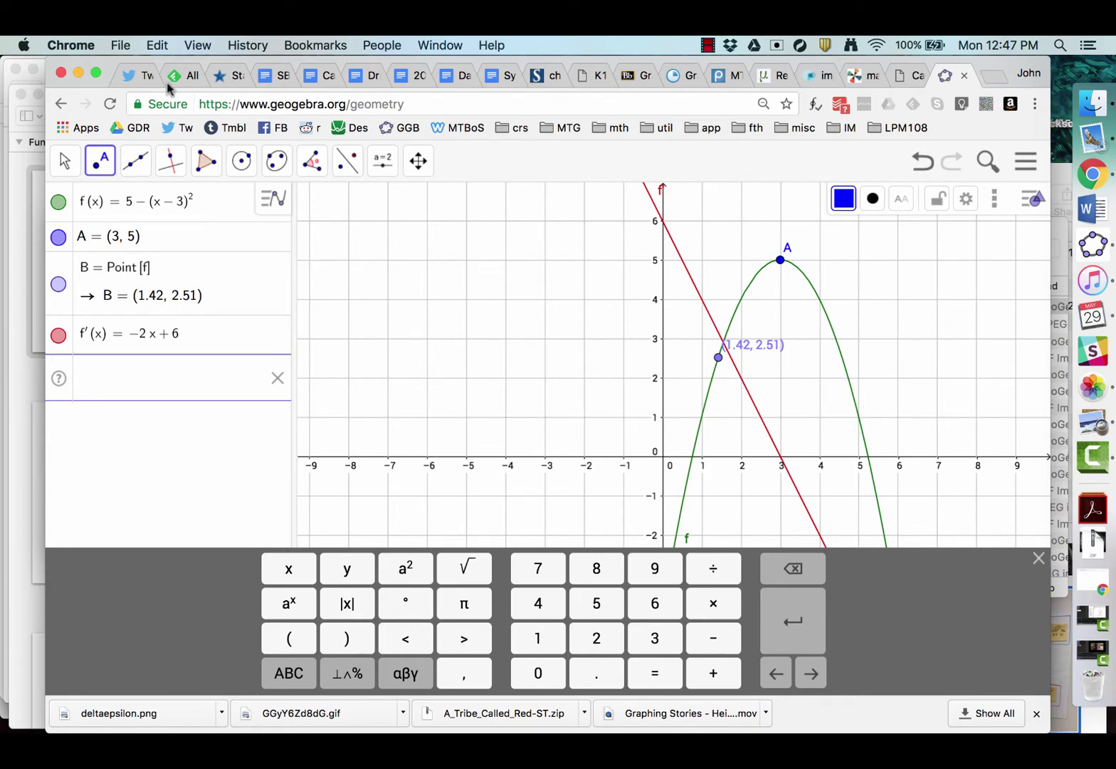
- Place point C on the derivative line, drag it toward (3, 0), then undo the move
click(763, 422)
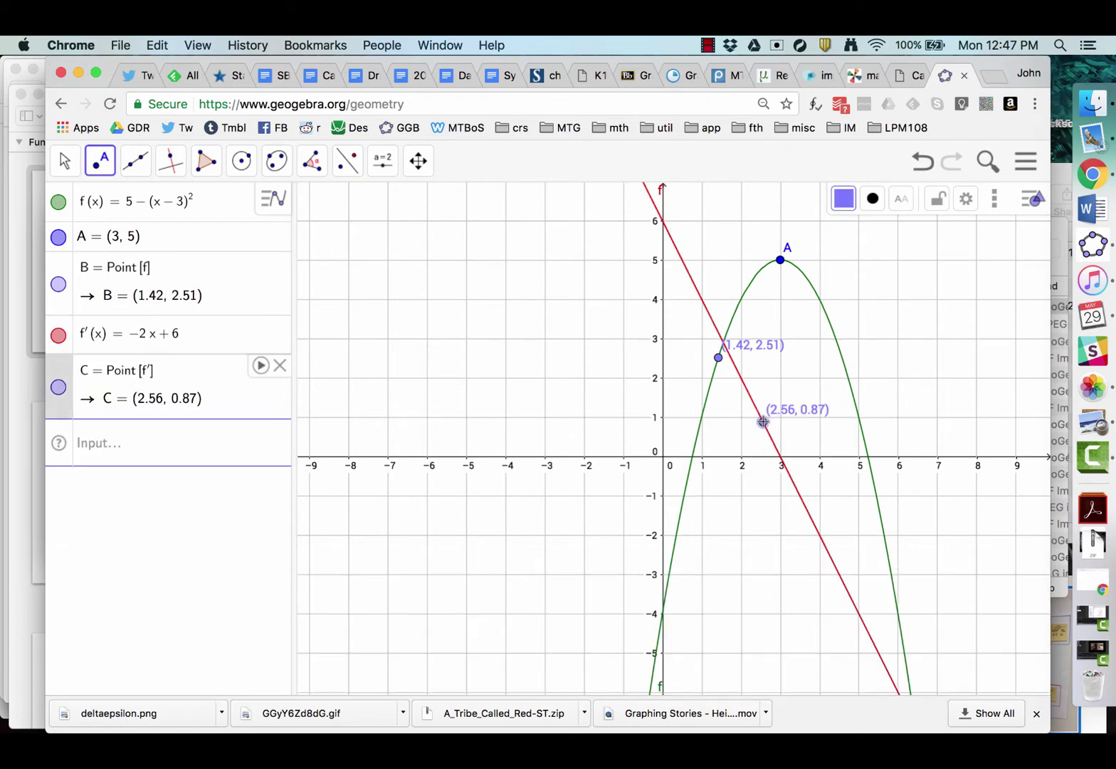
click(62, 160)
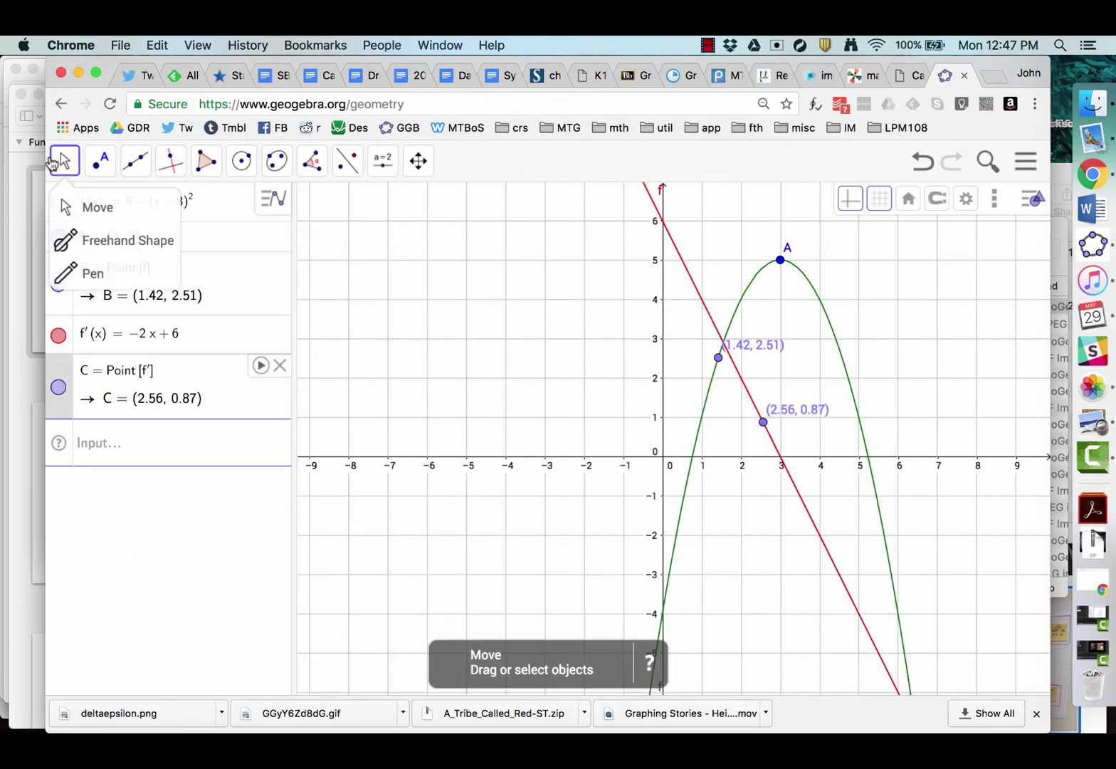
drag(764, 422, 781, 462)
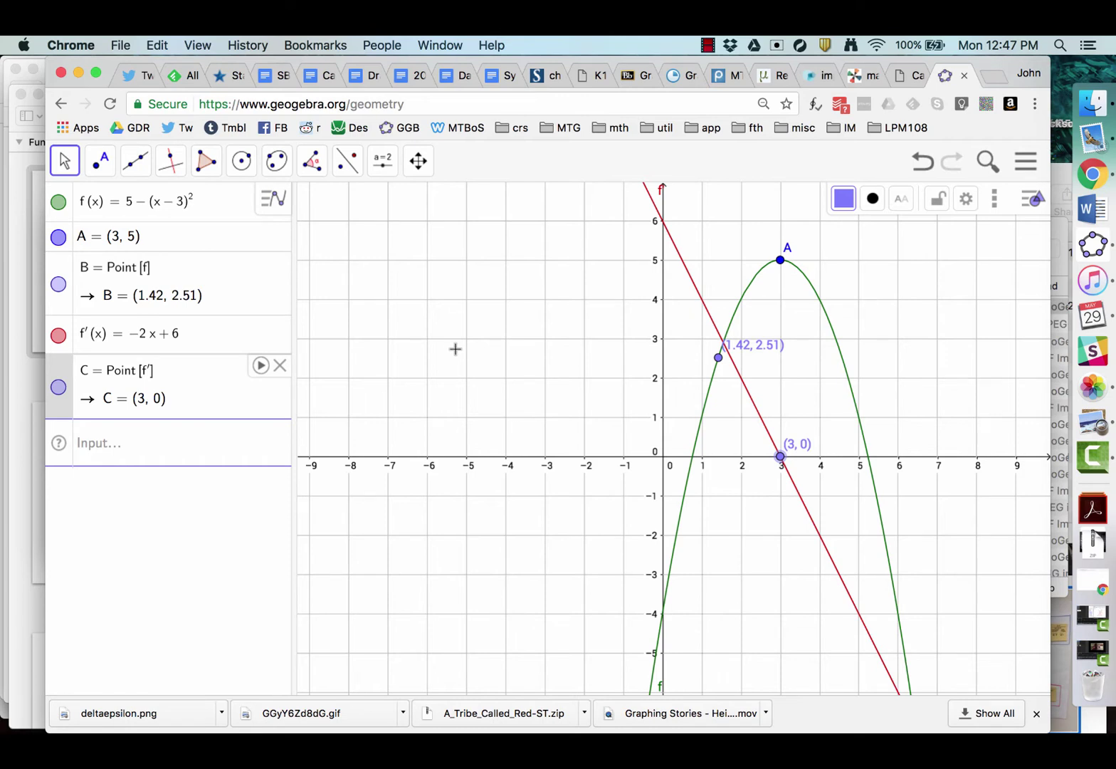
key(super+z)
- Briefly switch to the GeoGebra 5 desktop app, then return to Chrome
click(138, 453)
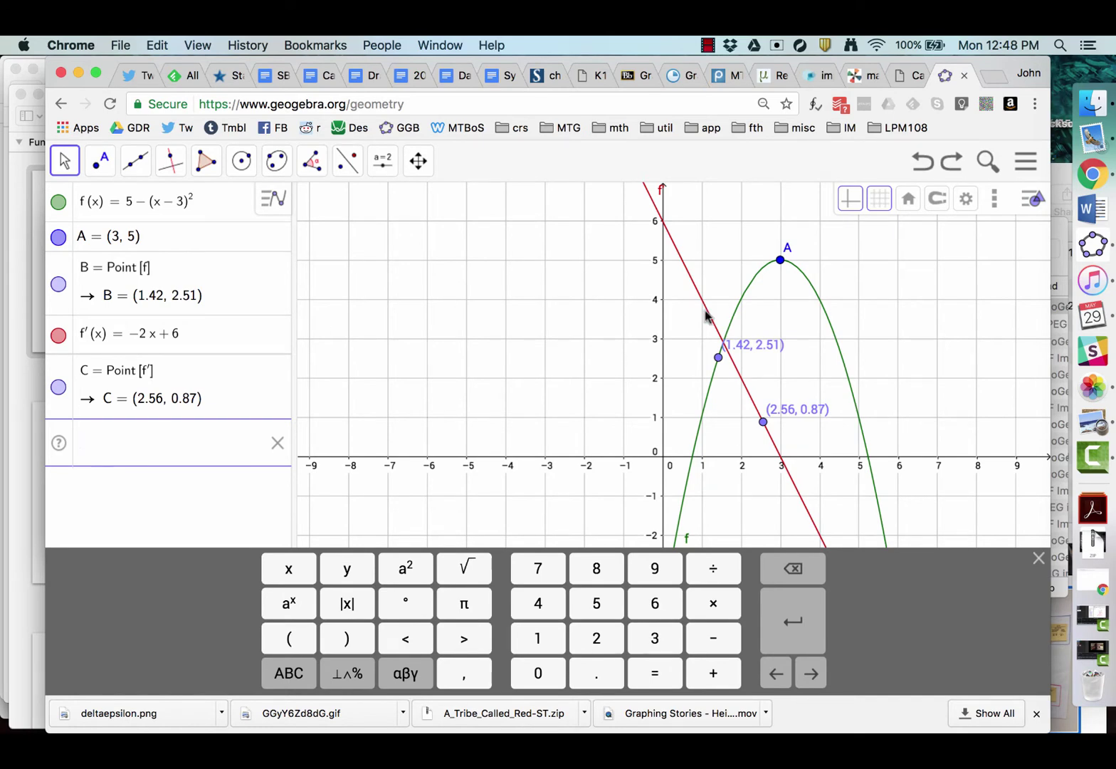
click(1095, 245)
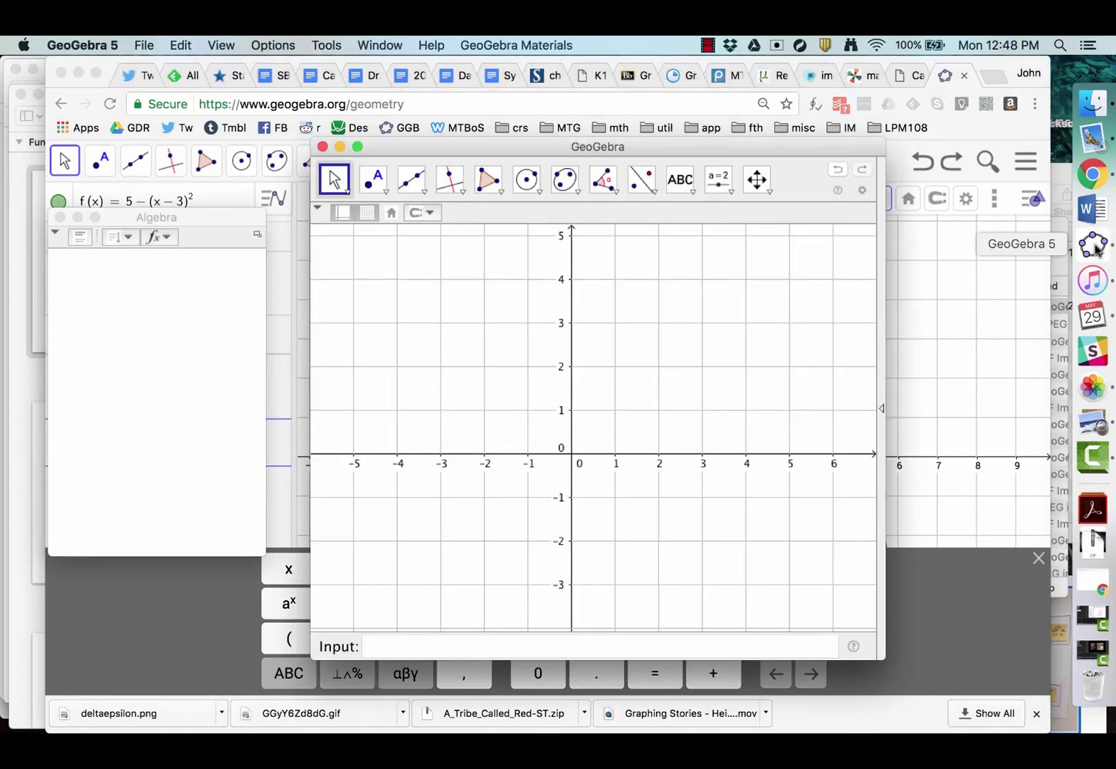
click(1093, 175)
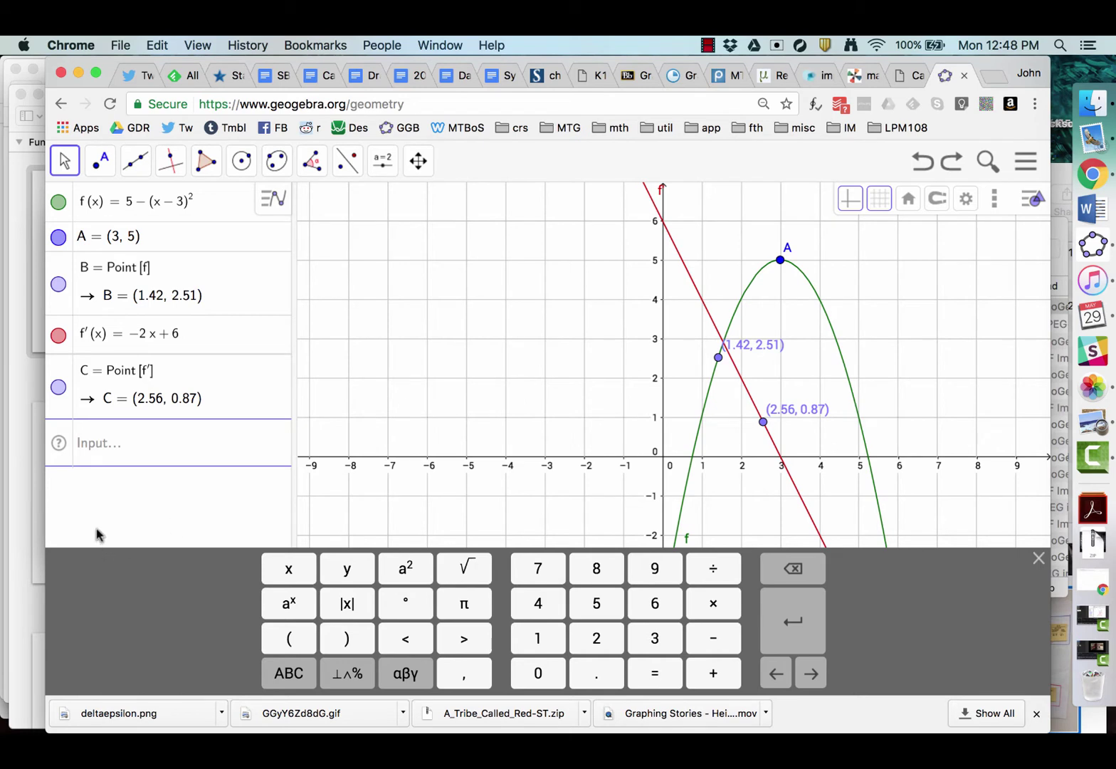
- Enter f'(x) = 0 and select point C on the x-axis
click(117, 456)
text(f)
text('(x) )
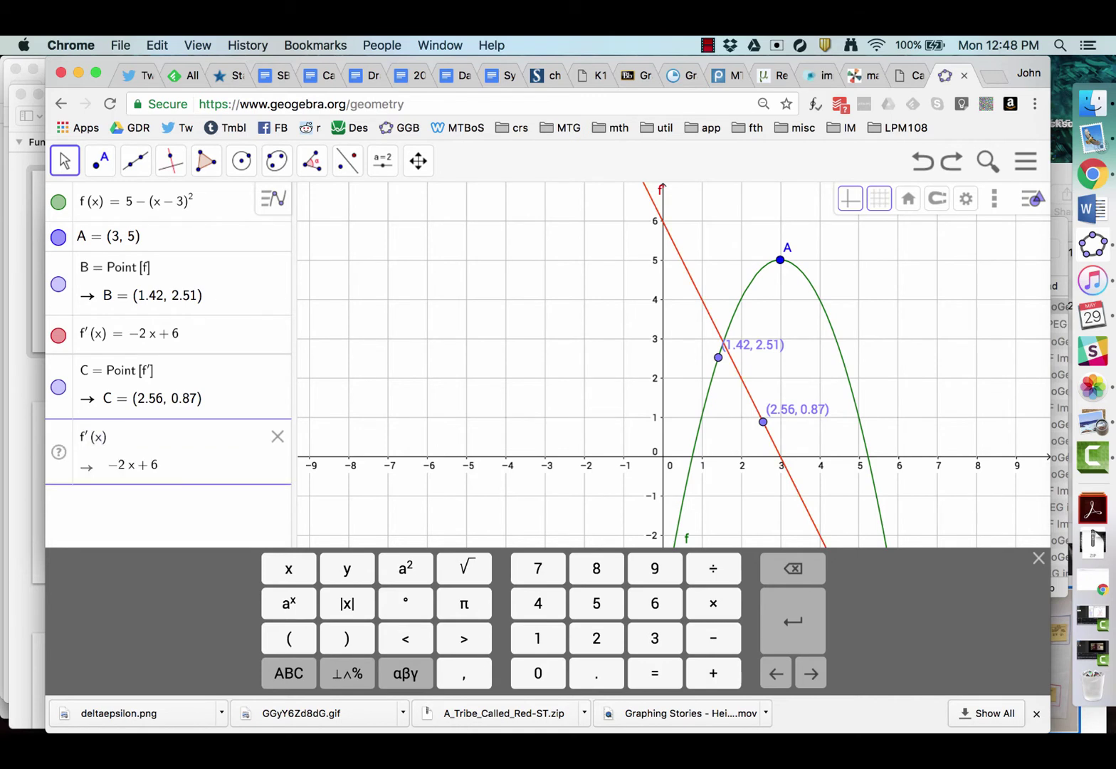
text(= )
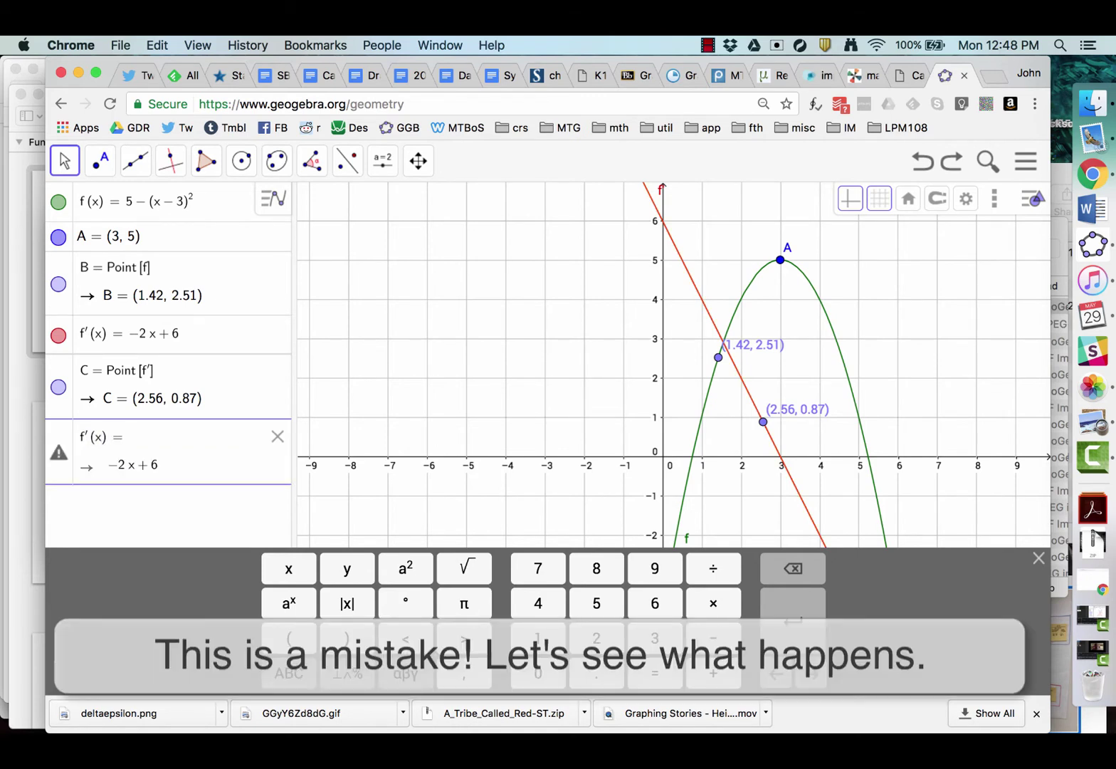
text(0)
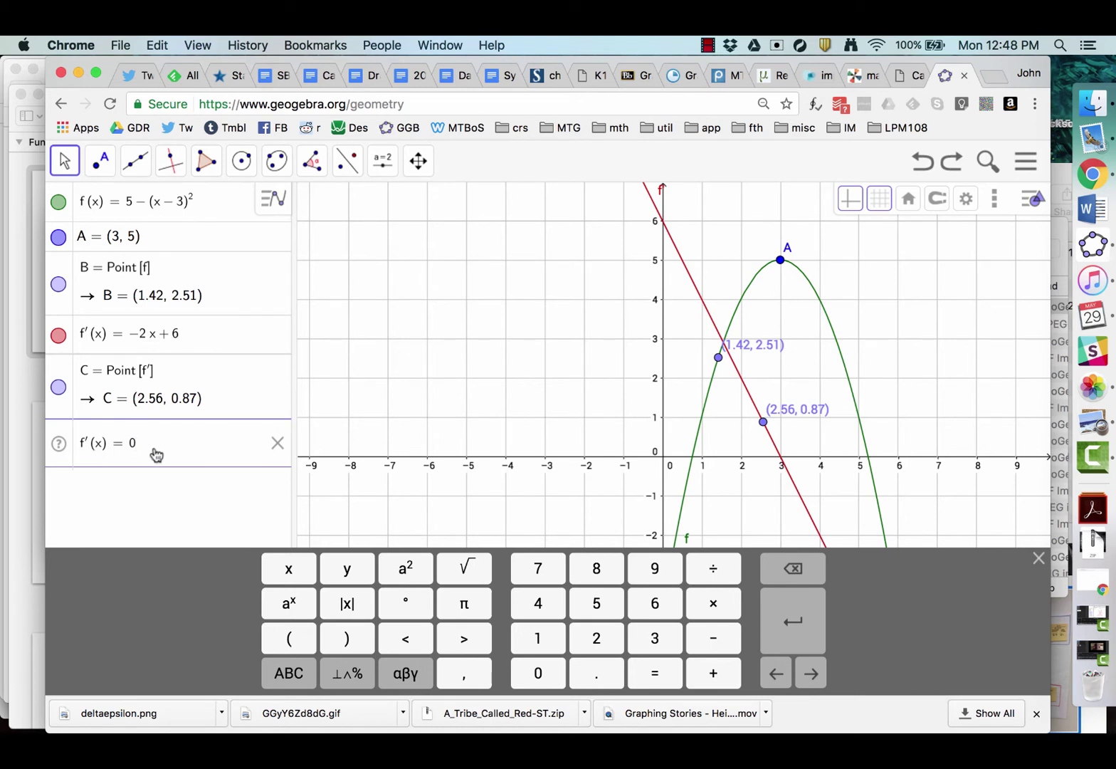
key(Return)
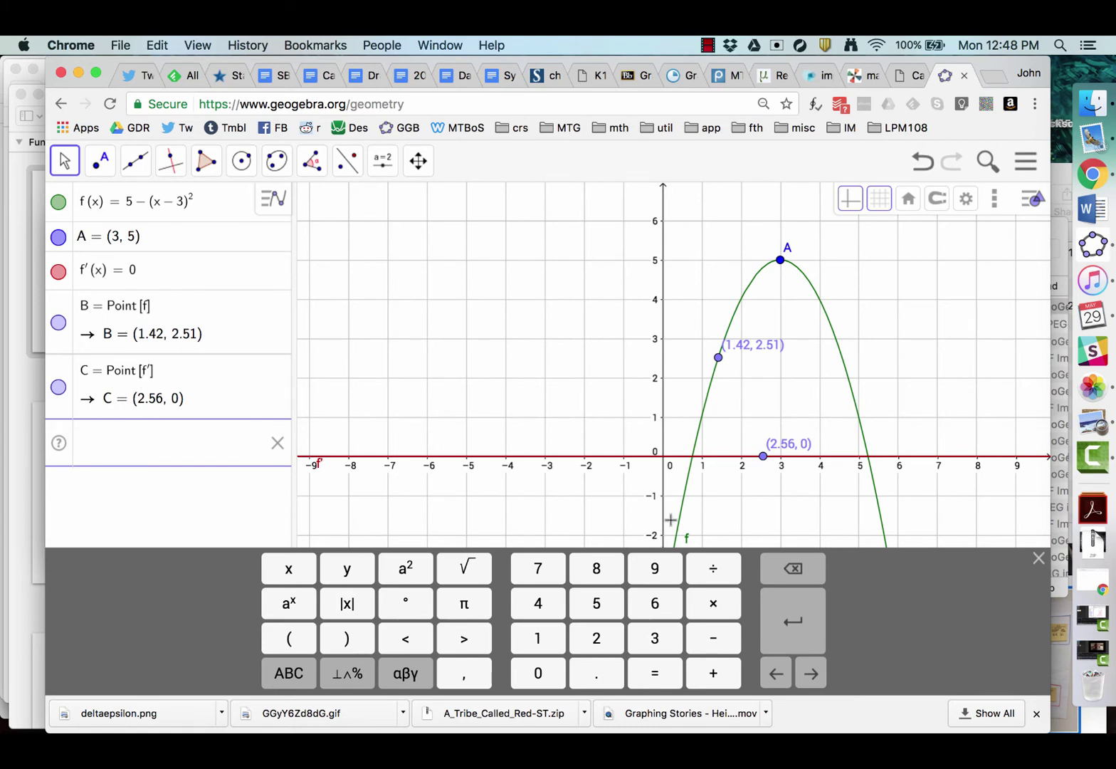
click(763, 457)
- Drag point C along the x-axis
mouse_move(763, 456)
mouse_down()
mouse_move(663, 461)
mouse_move(782, 465)
mouse_up()
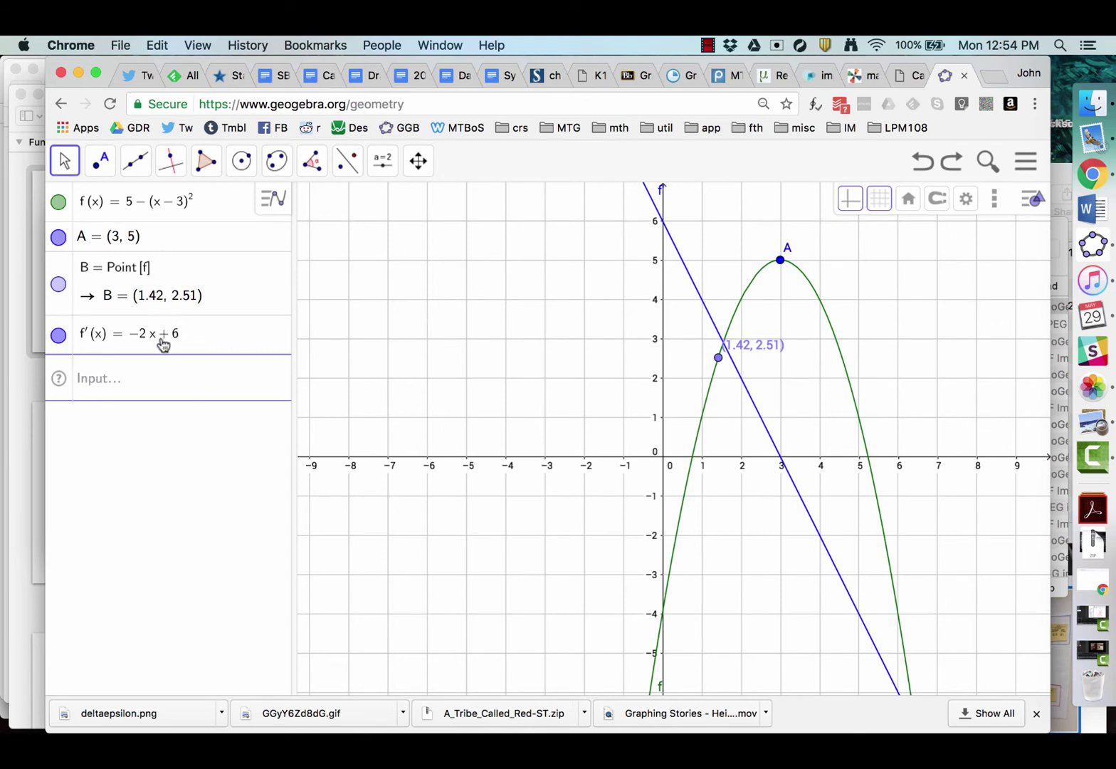
- Solve 0 = f'(x) to draw vertical line g at x = 3, then select and deselect it
click(144, 386)
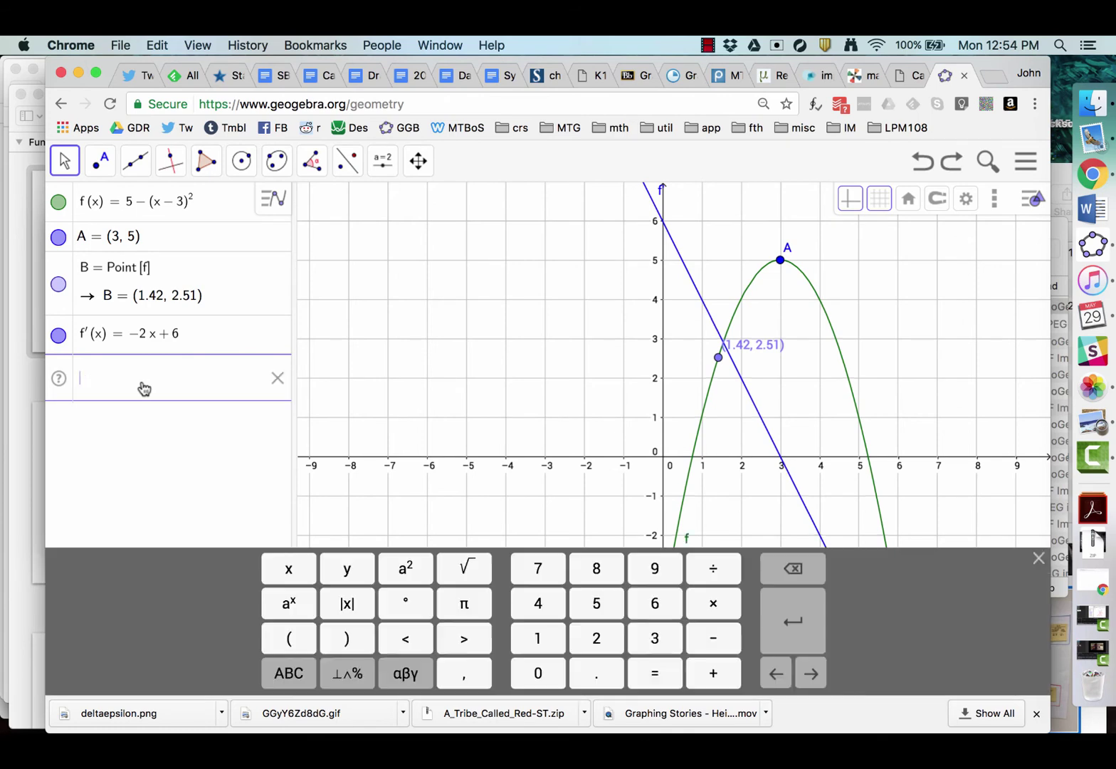
text(0 = f')
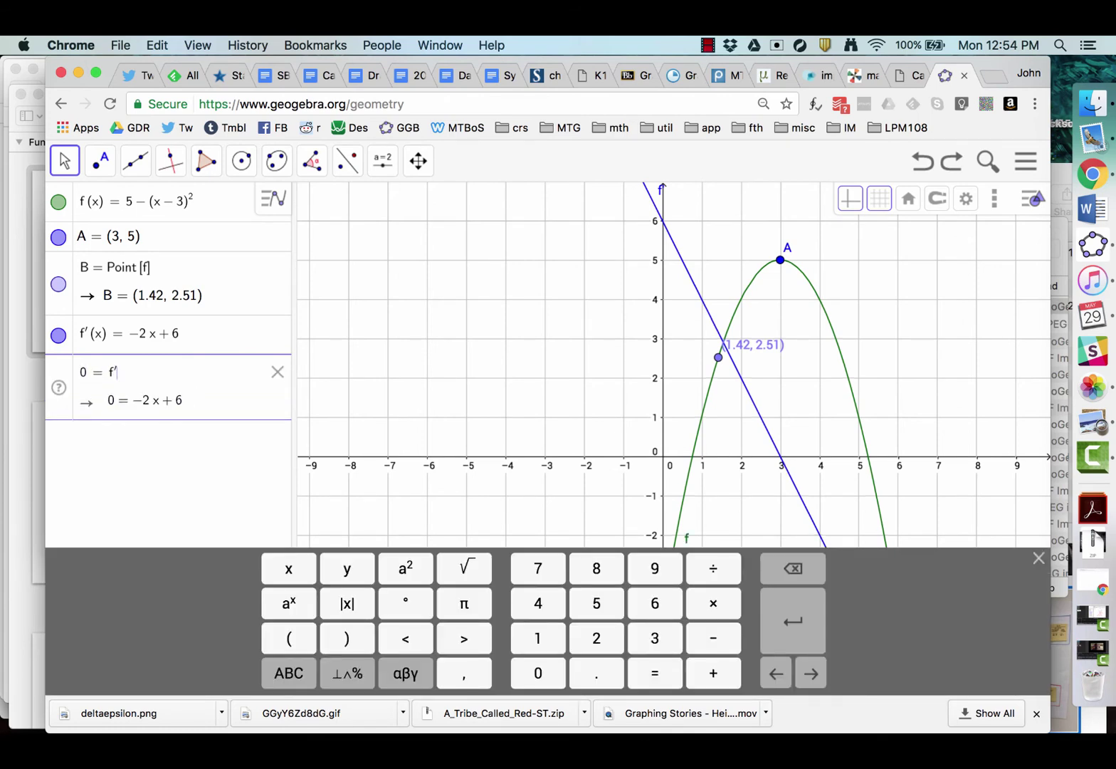
text((x)
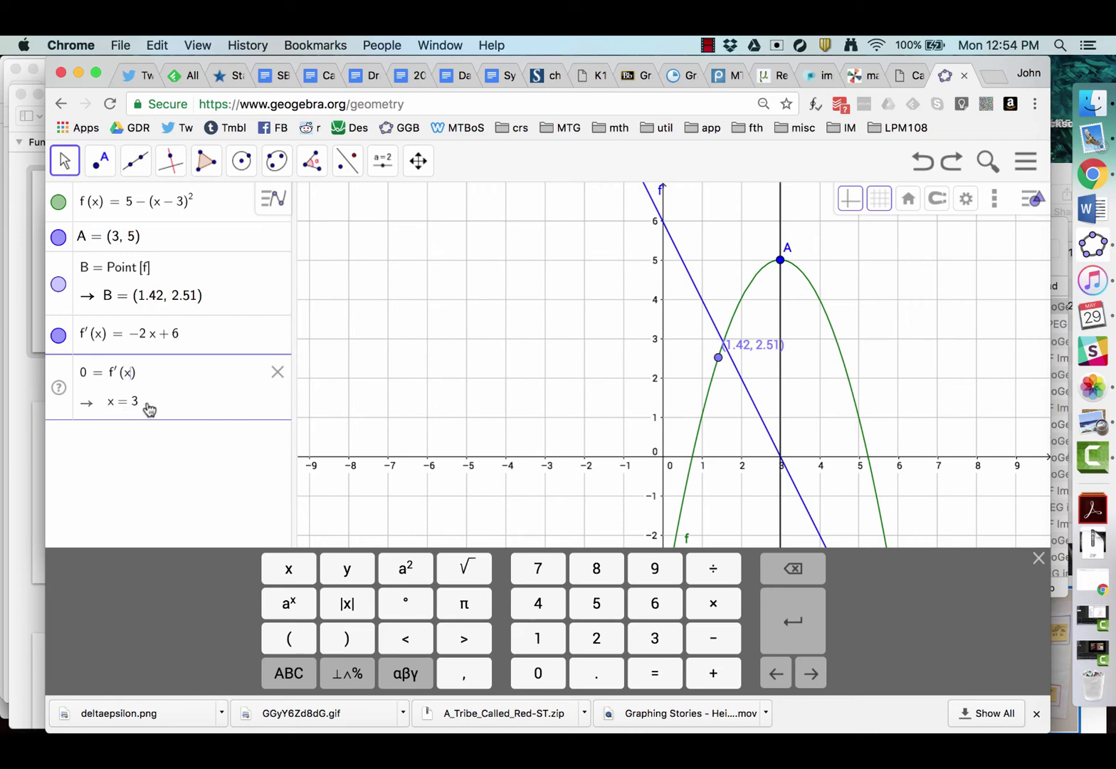
key(Right)
key(Return)
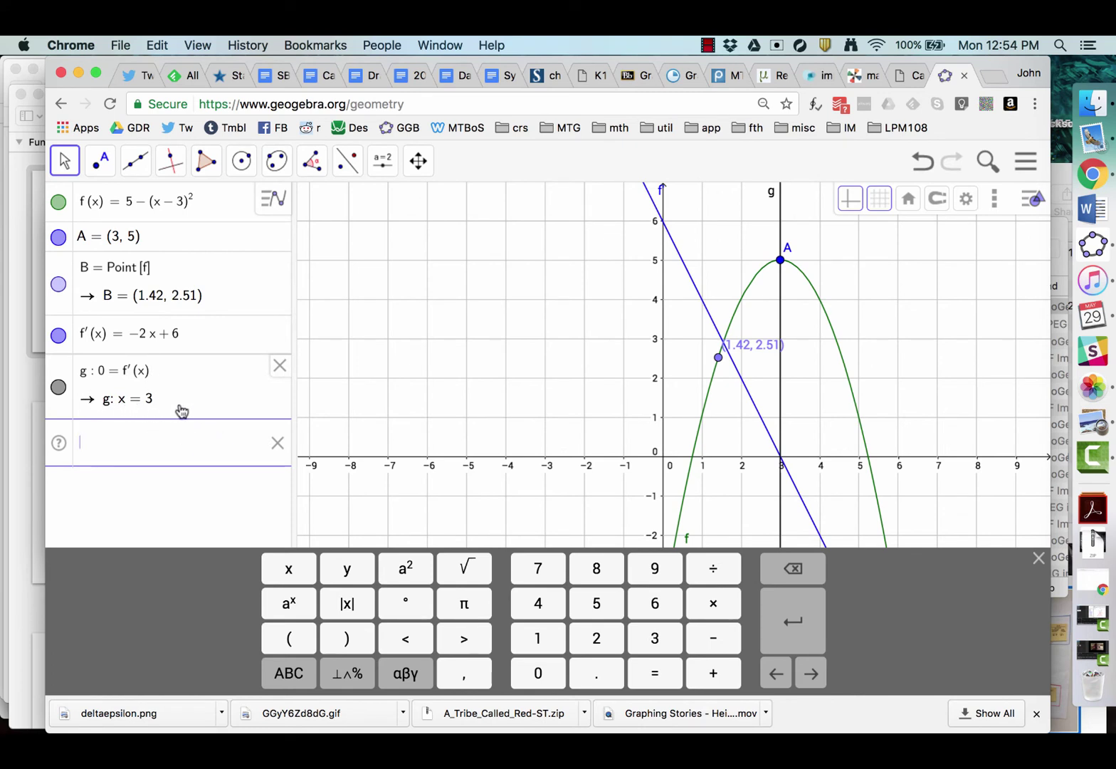
click(779, 498)
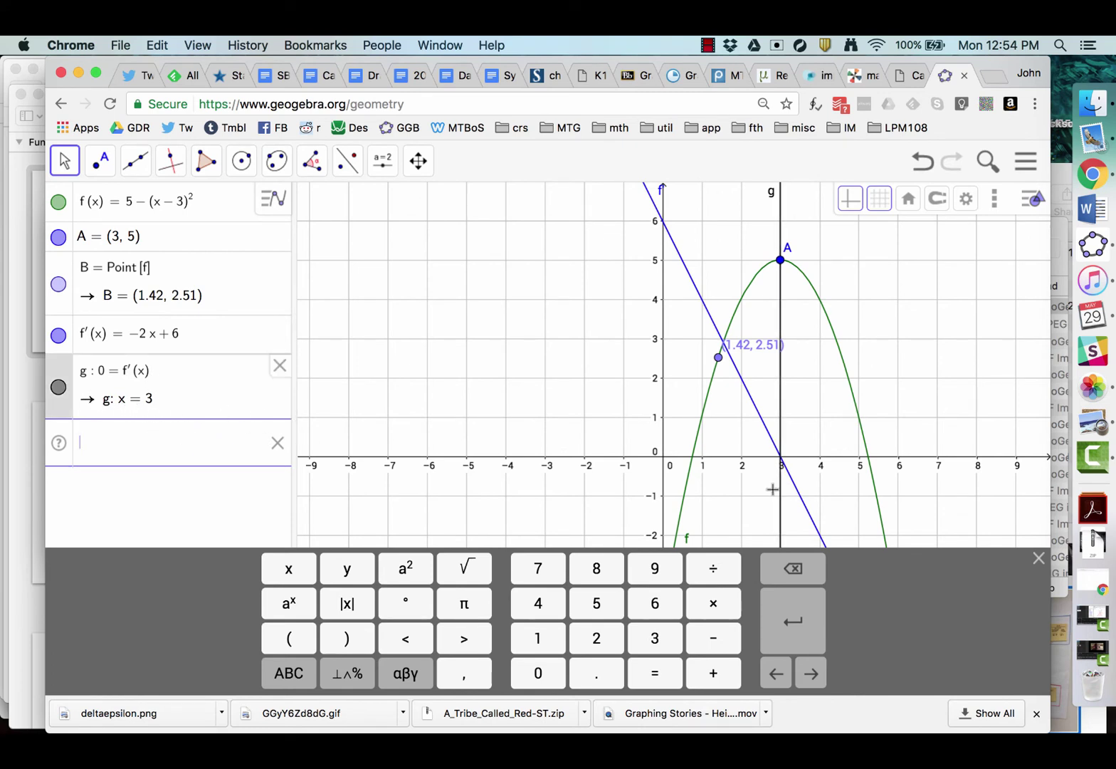
click(188, 449)
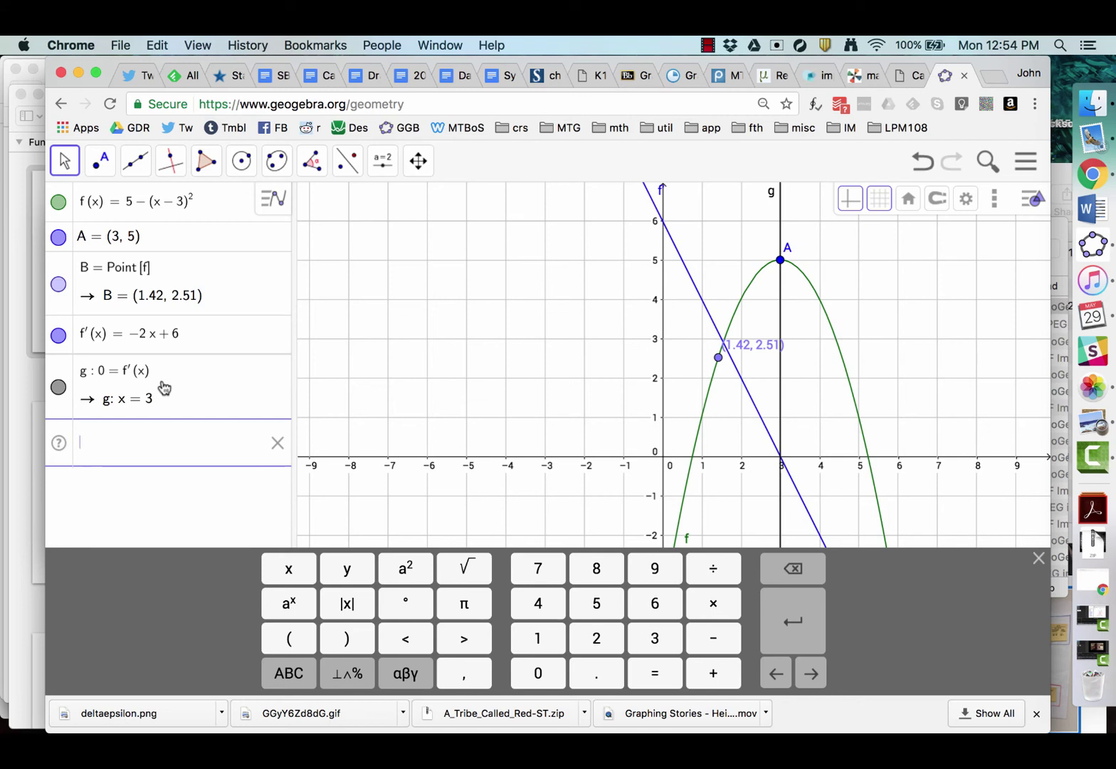
click(781, 456)
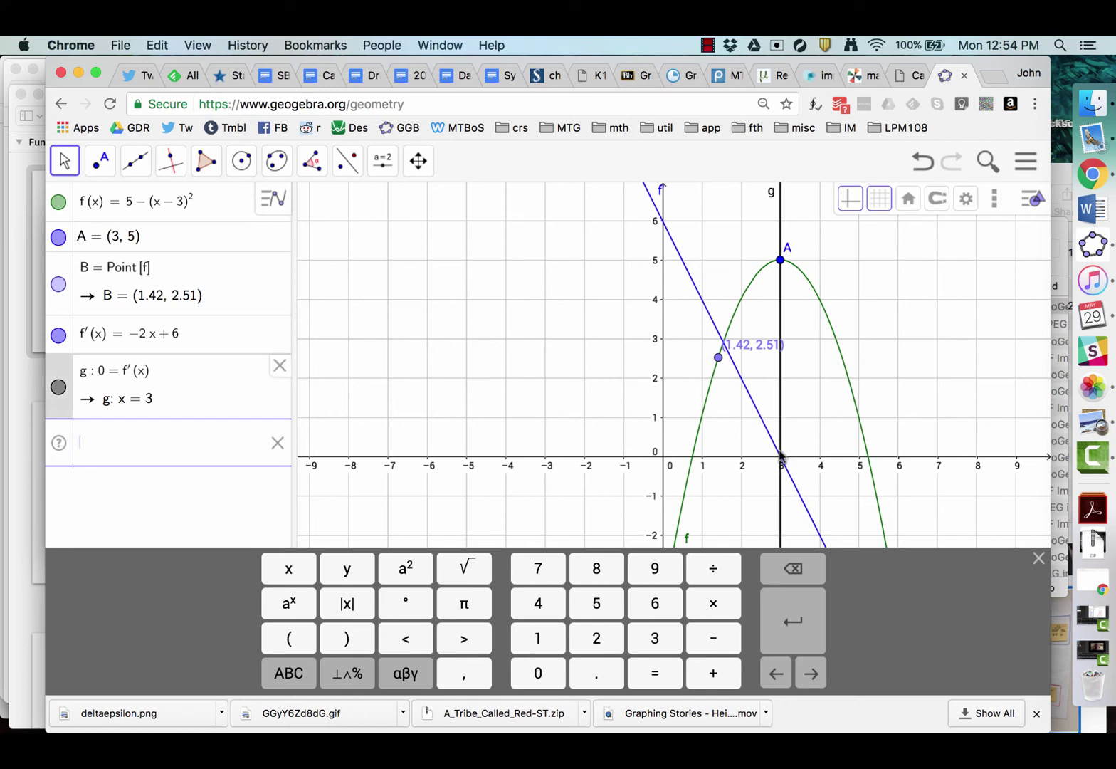
click(347, 287)
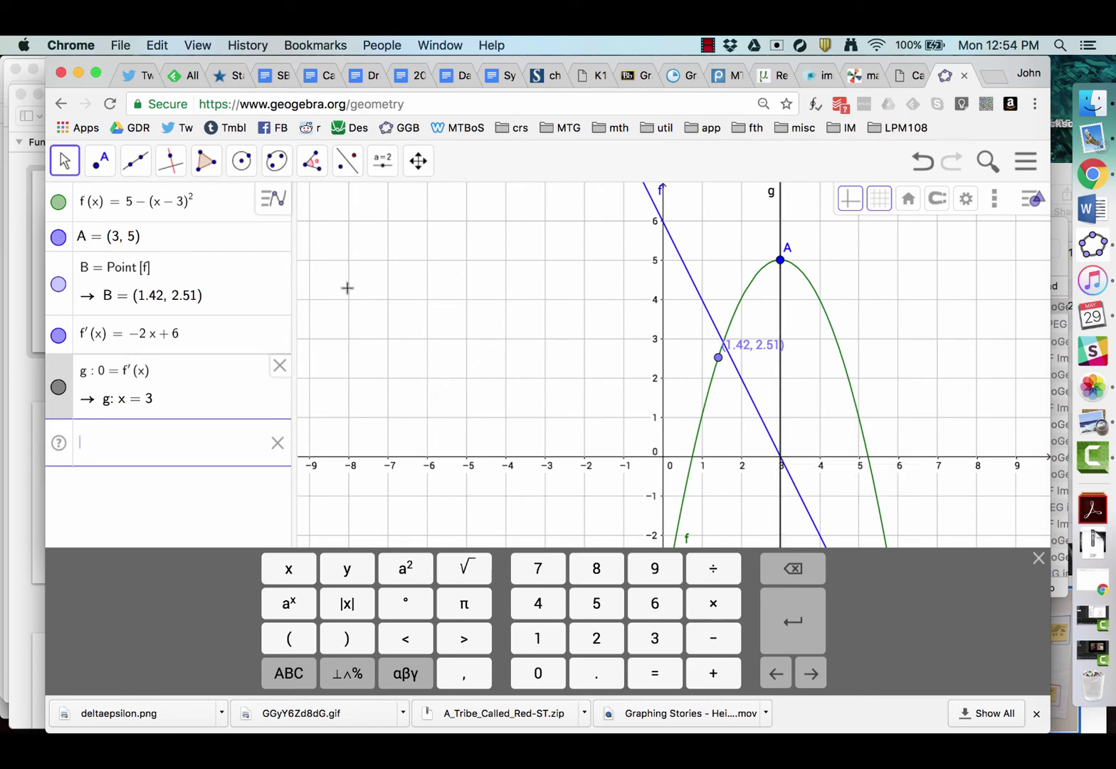
- Delete f (taking B, f′ and g with it) and point A from the Algebra view
click(205, 202)
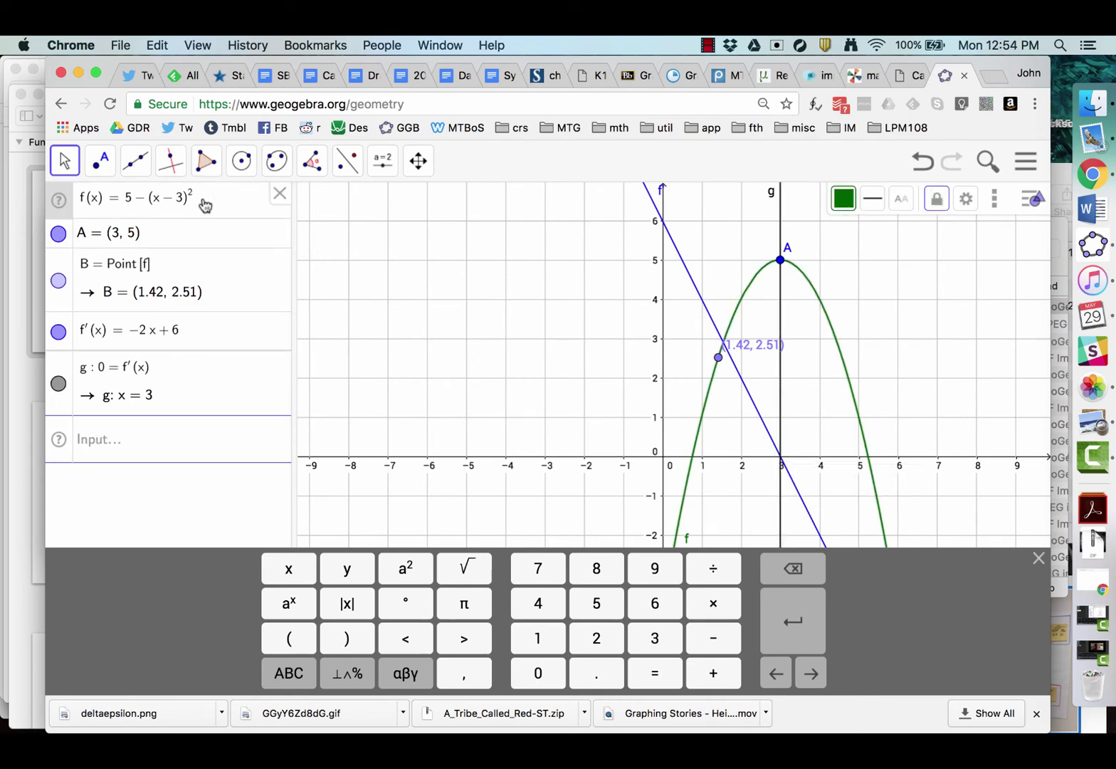
click(280, 193)
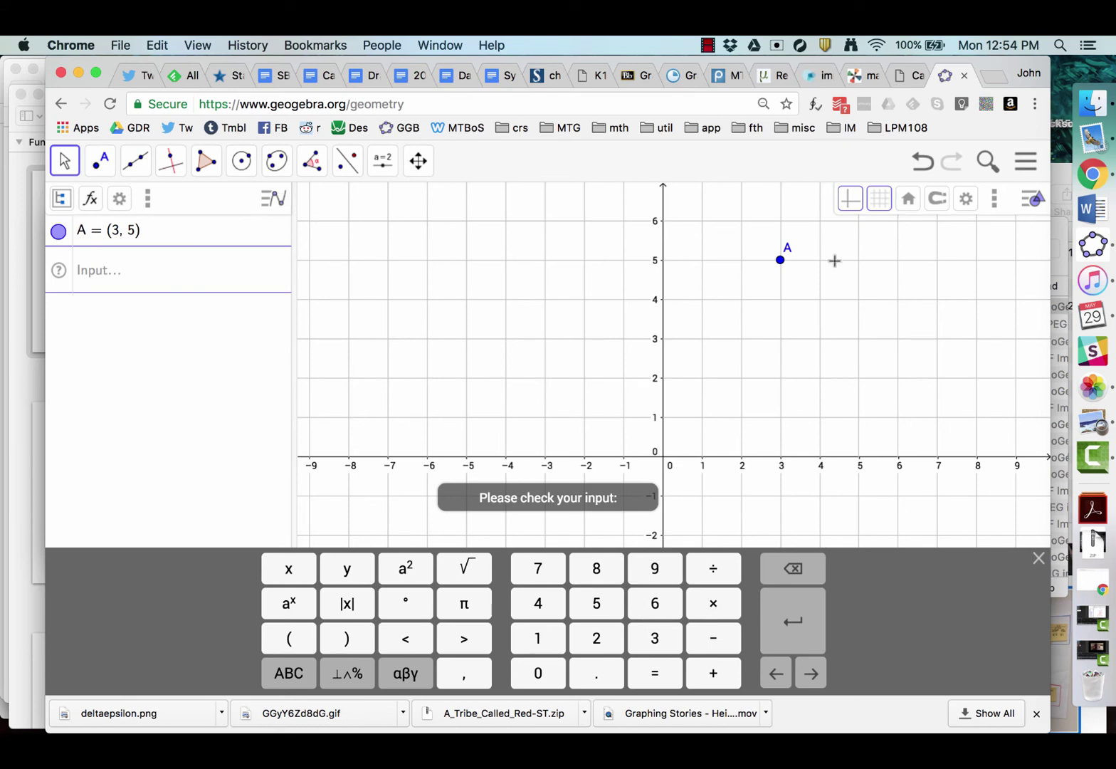
click(270, 228)
click(280, 231)
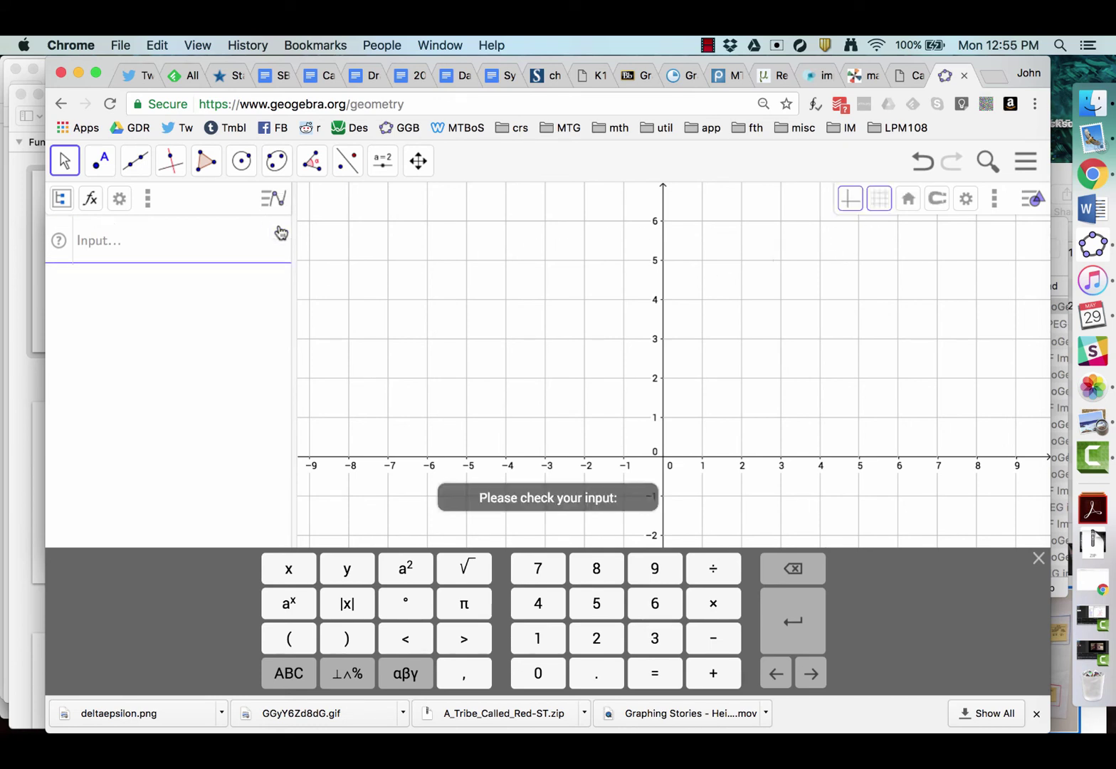
click(188, 253)
- Enter g(x) = x^3 − 2x^2 + x + 3 in the Input bar, correcting the mistyped exponent and linear term
text(g(x) )
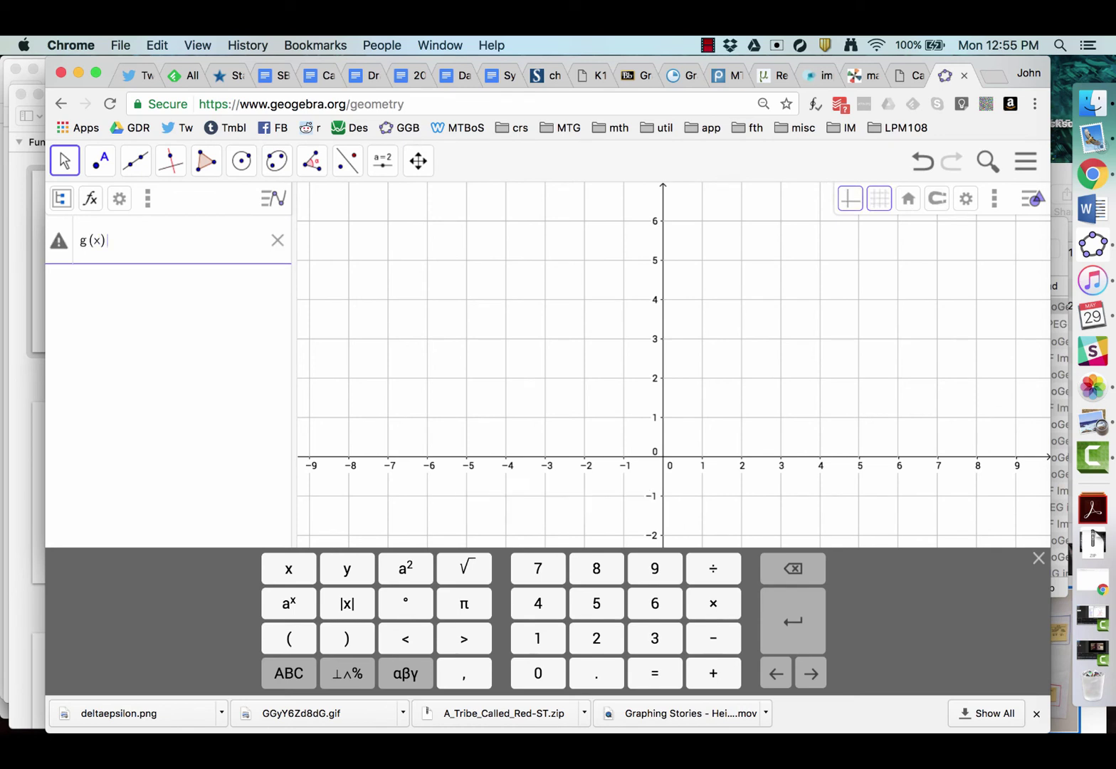
text(= x)
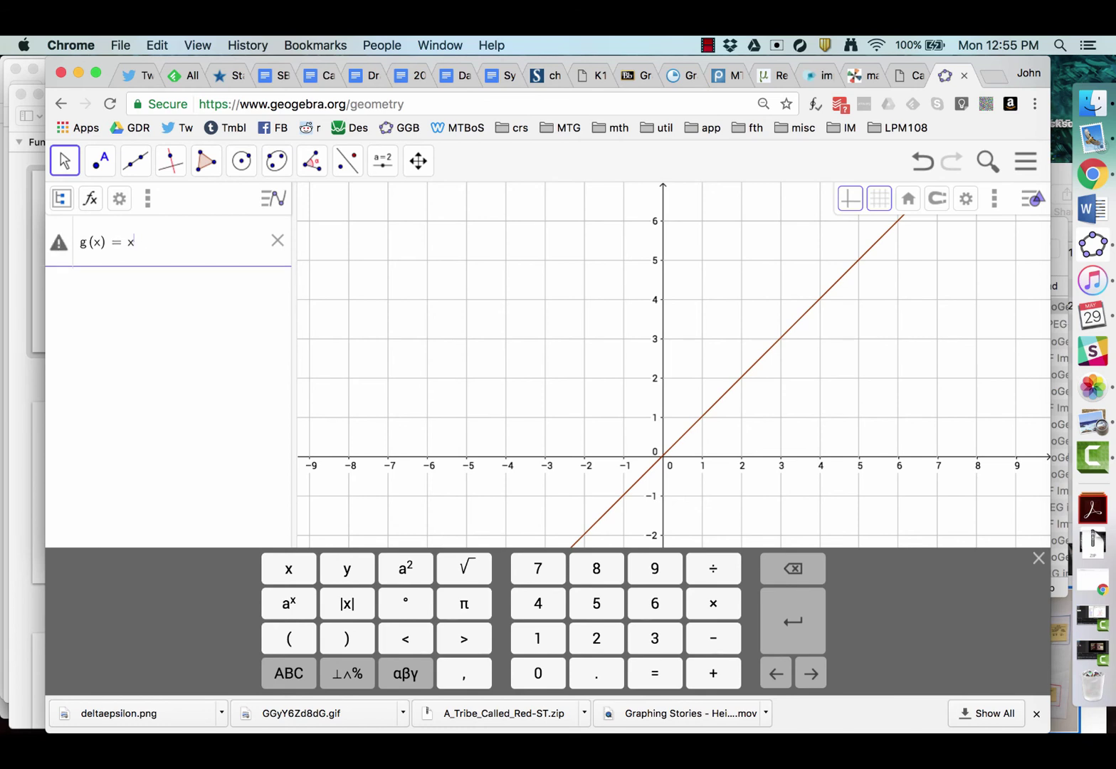
text(^(3)
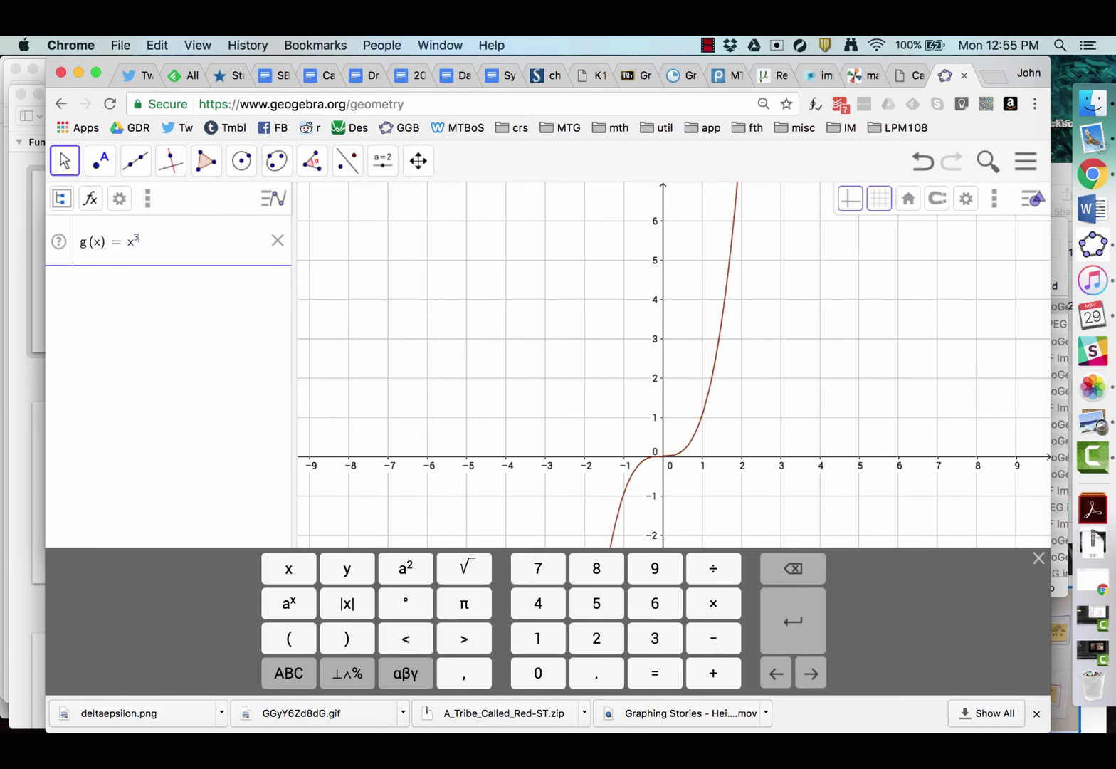
text(-2x^2)
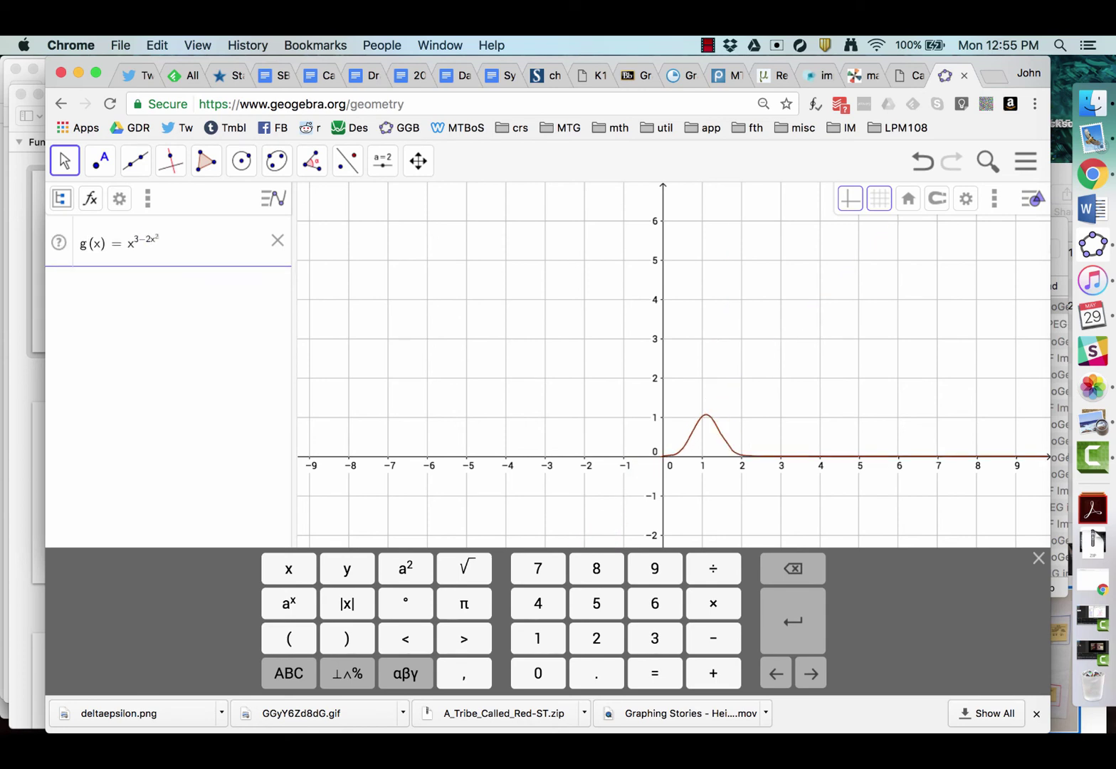
key(BackSpace)
key(BackSpace)
key(BackSpace)
key(BackSpace)
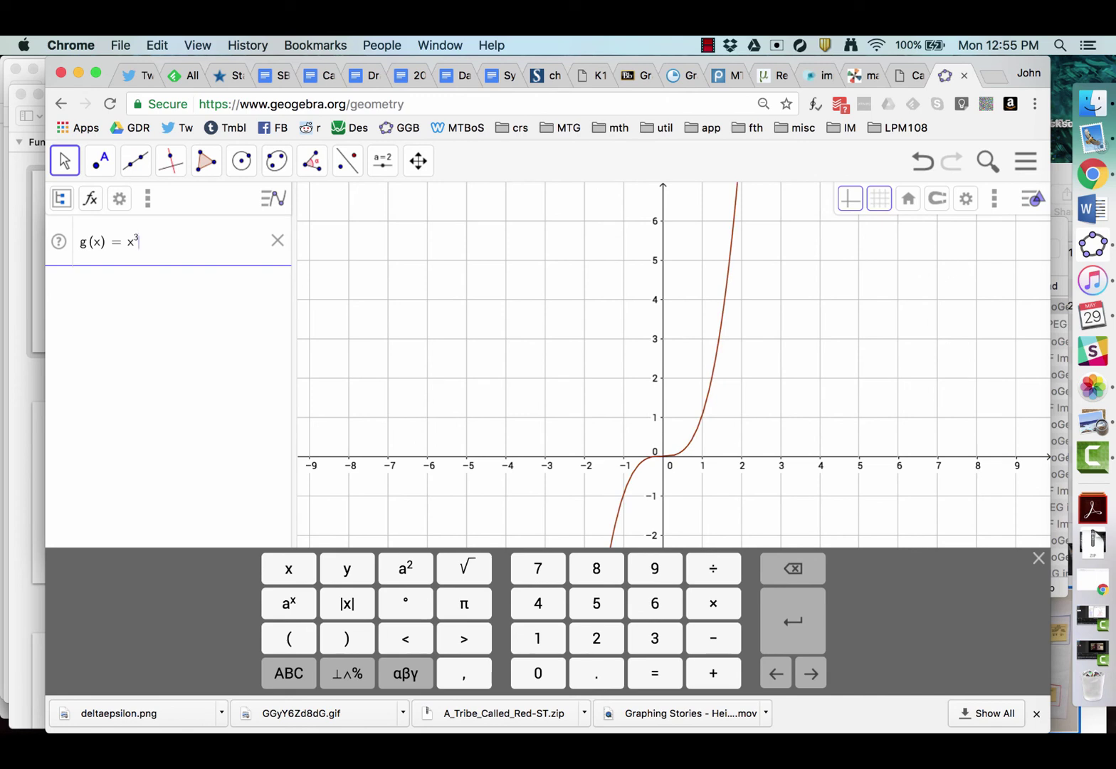
key(Right)
text(-2x^2)
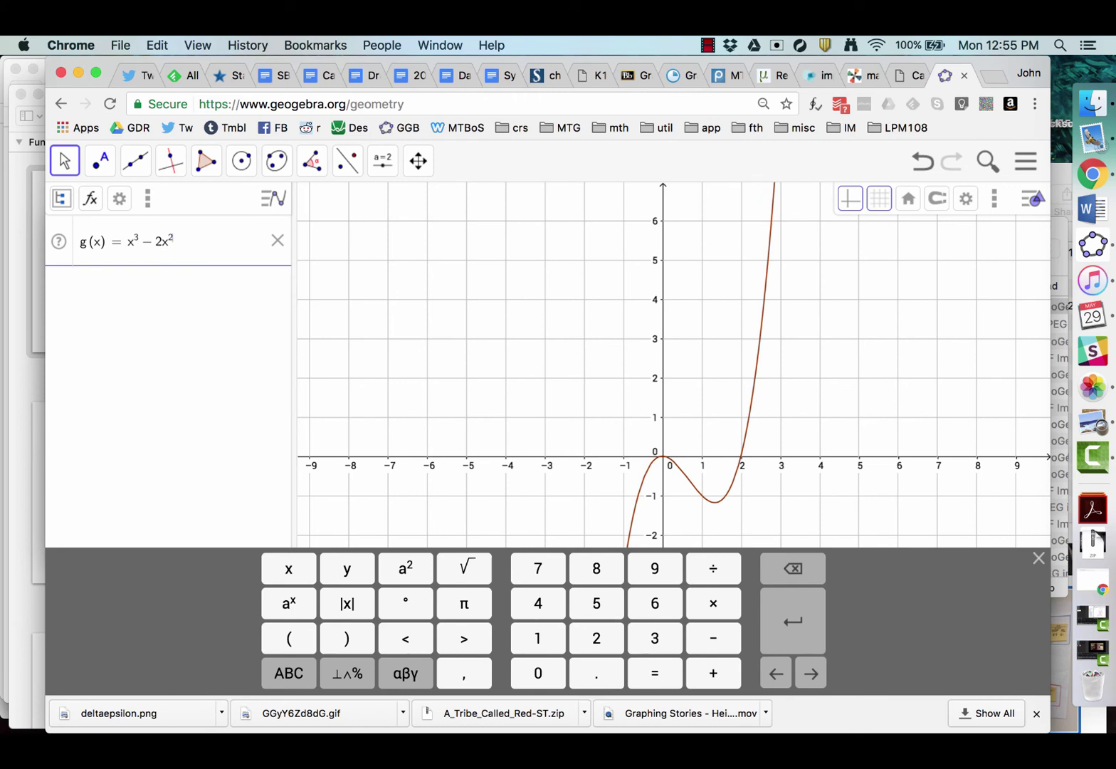
key(Right)
text(+3x)
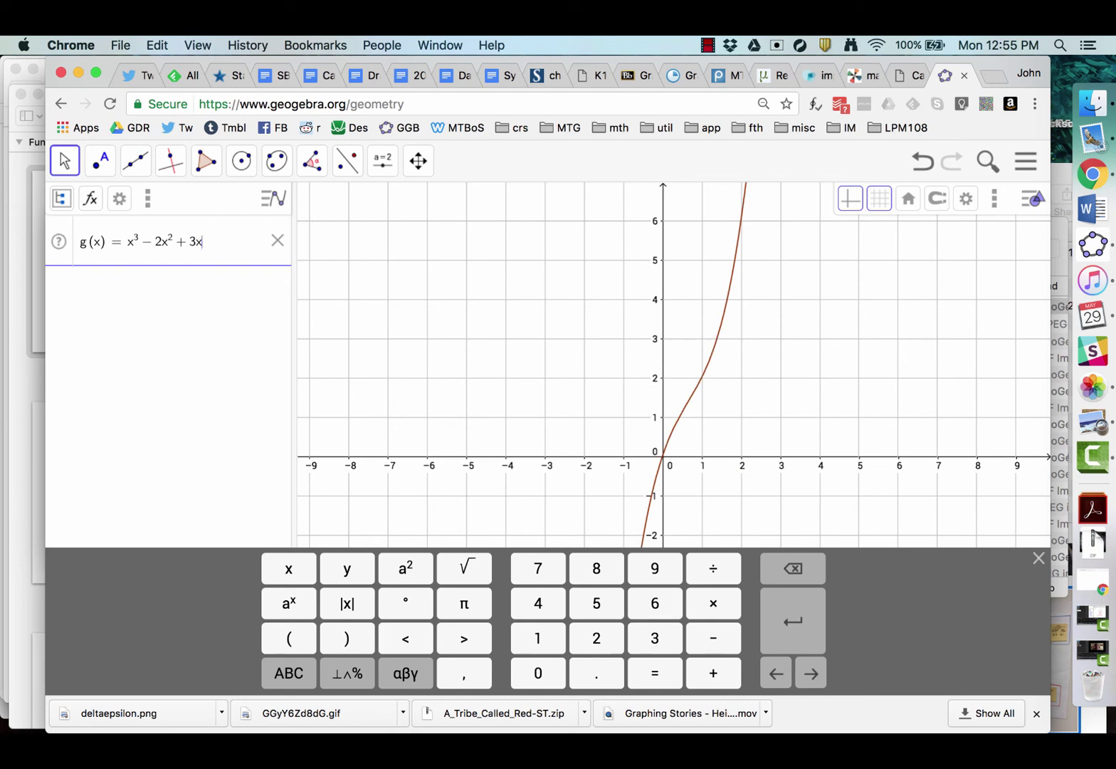
key(BackSpace)
key(BackSpace)
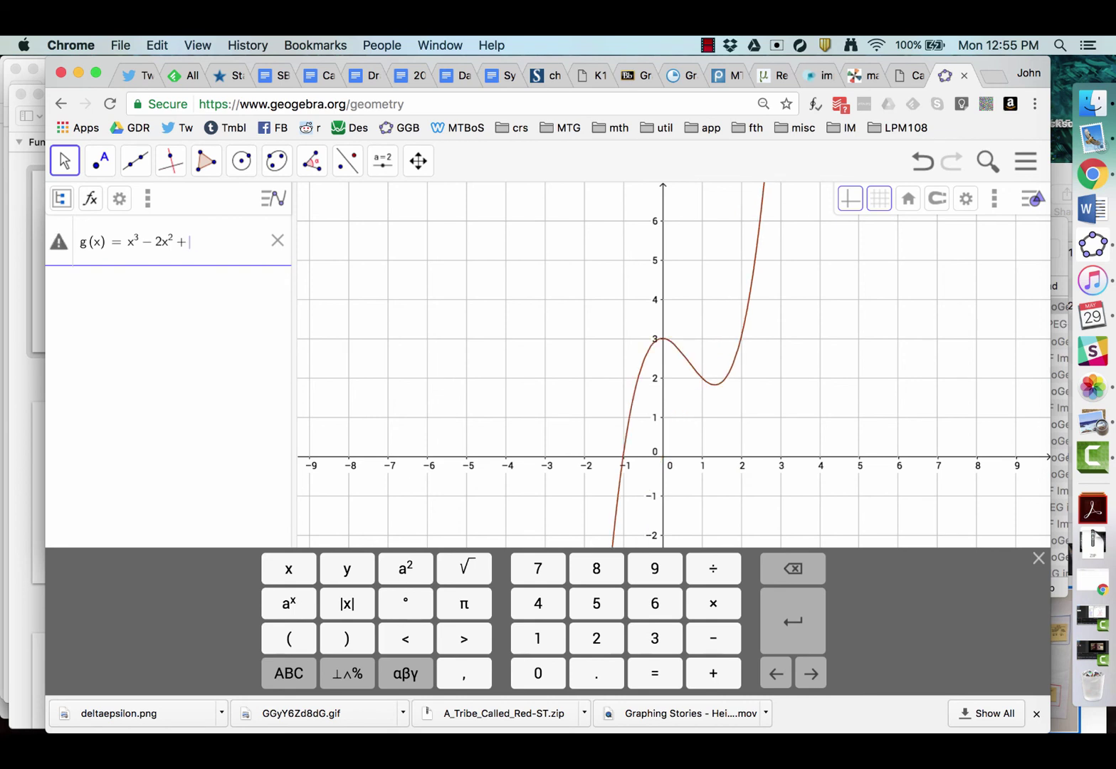
text(x )
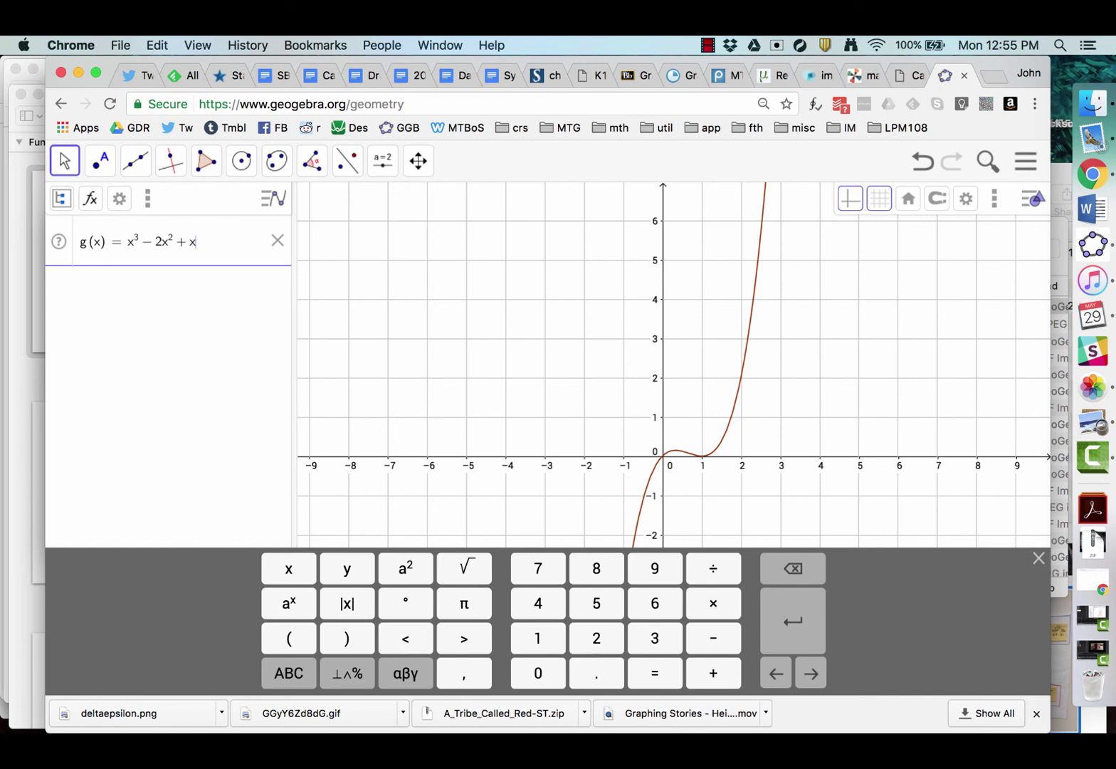
text(+ 3)
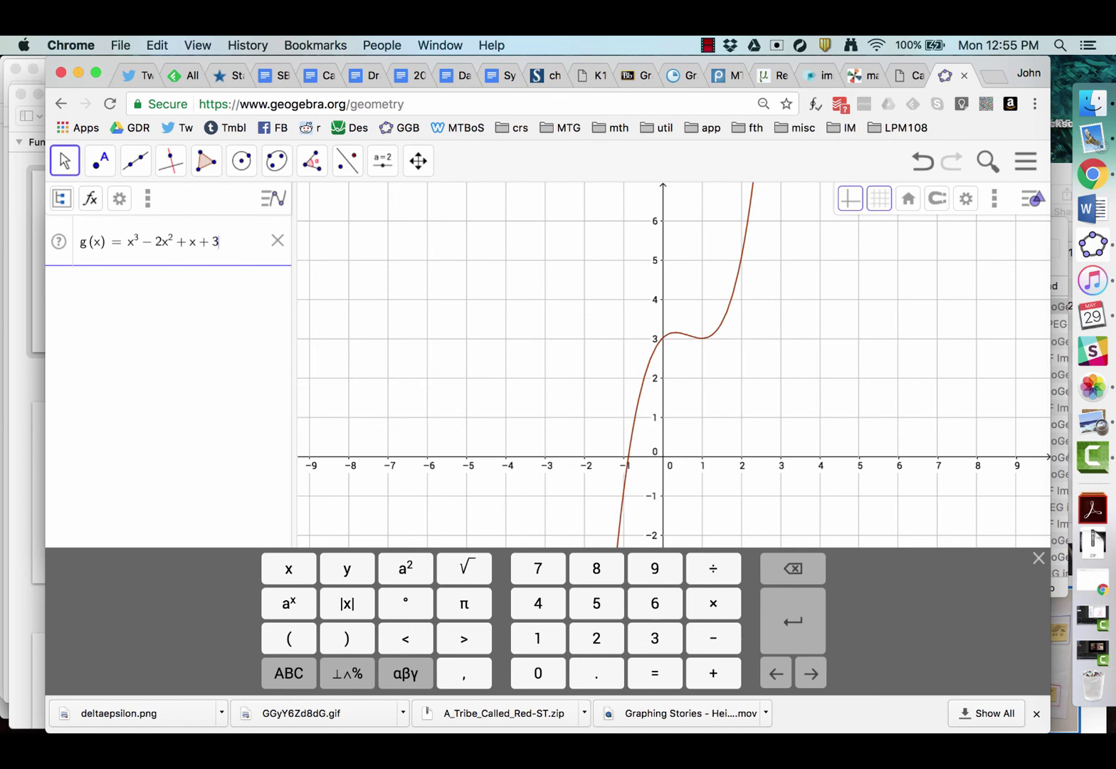